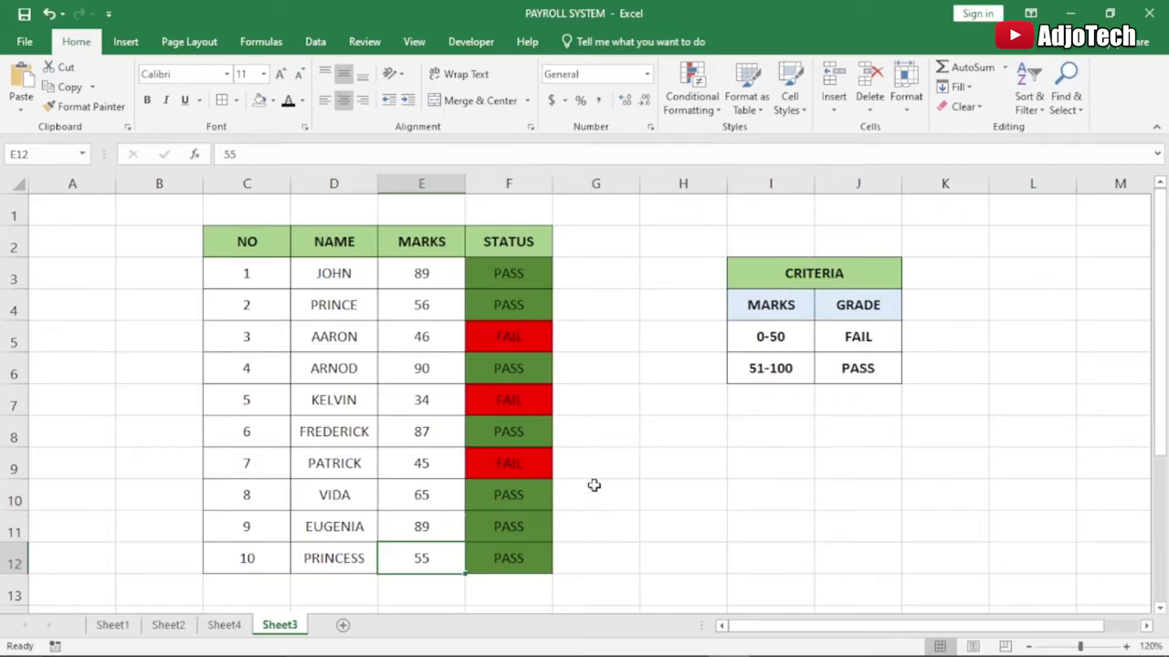
Change the mark in E11 to 45 and the mark in E7 to 67
click(414, 527)
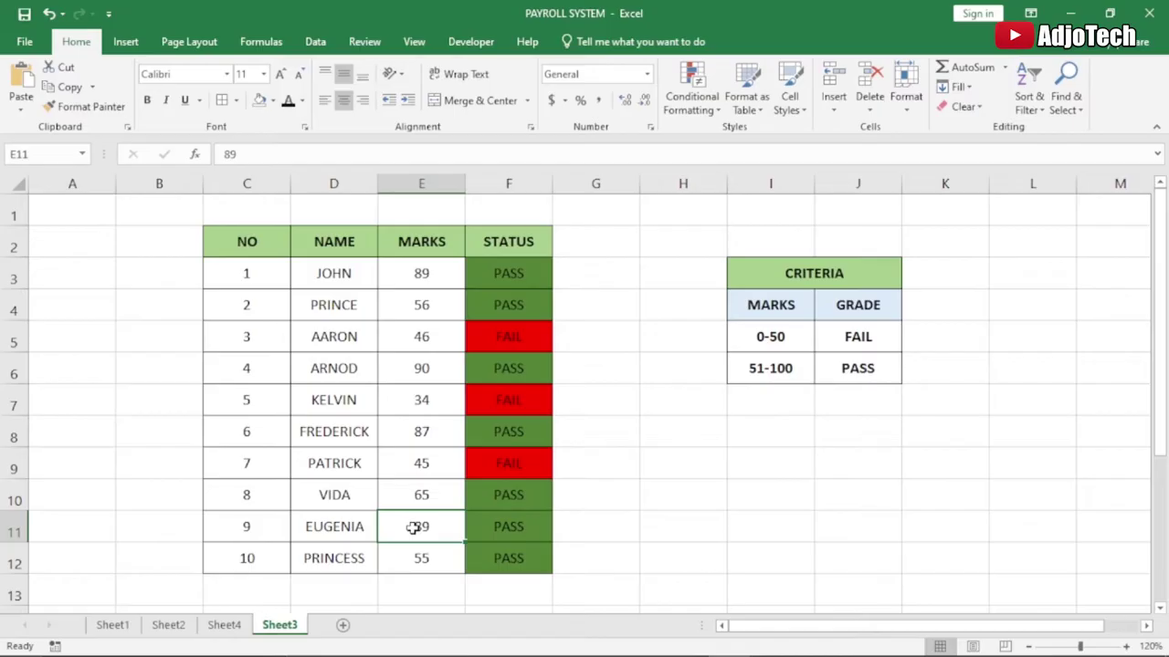
text(45)
key(Return)
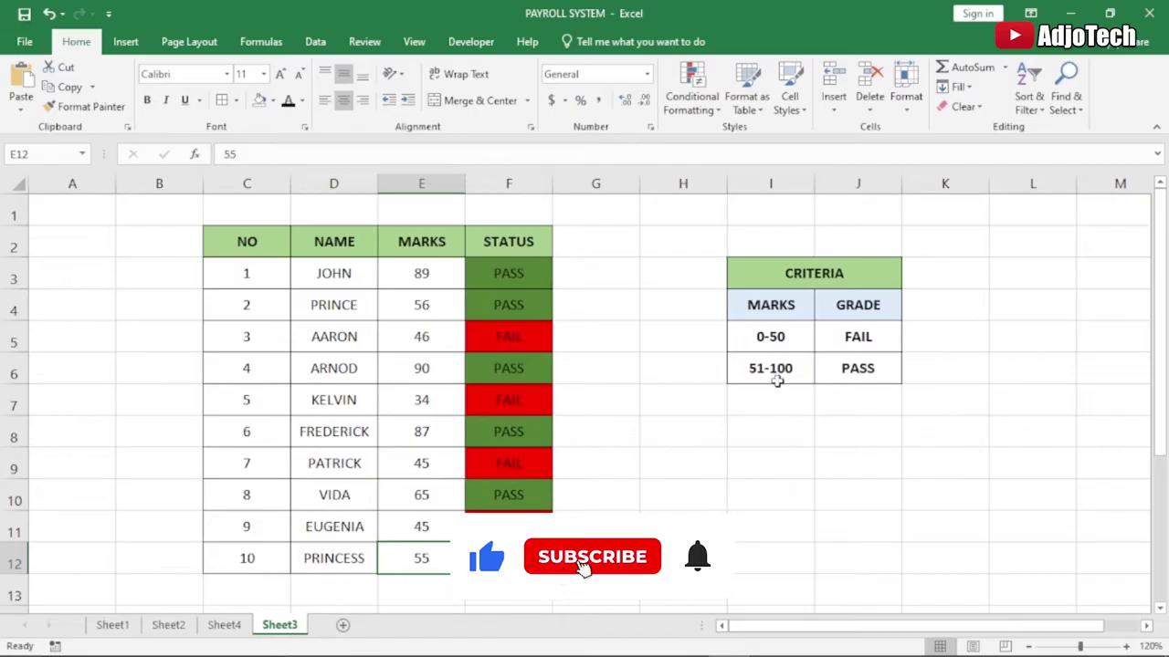
click(846, 369)
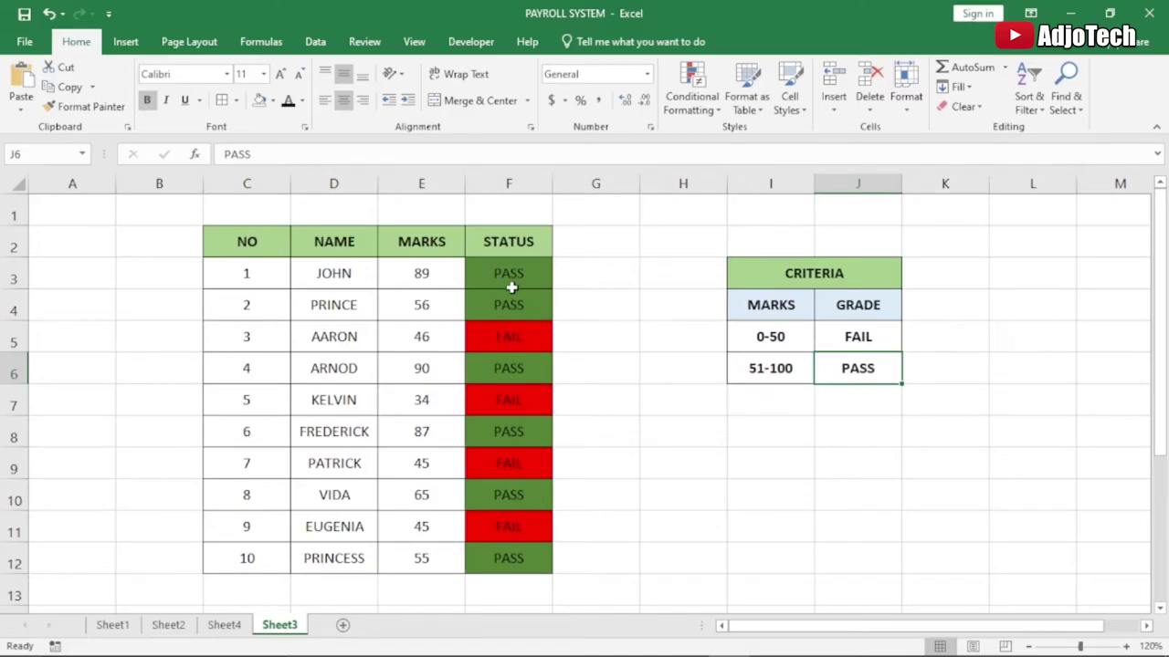
click(416, 273)
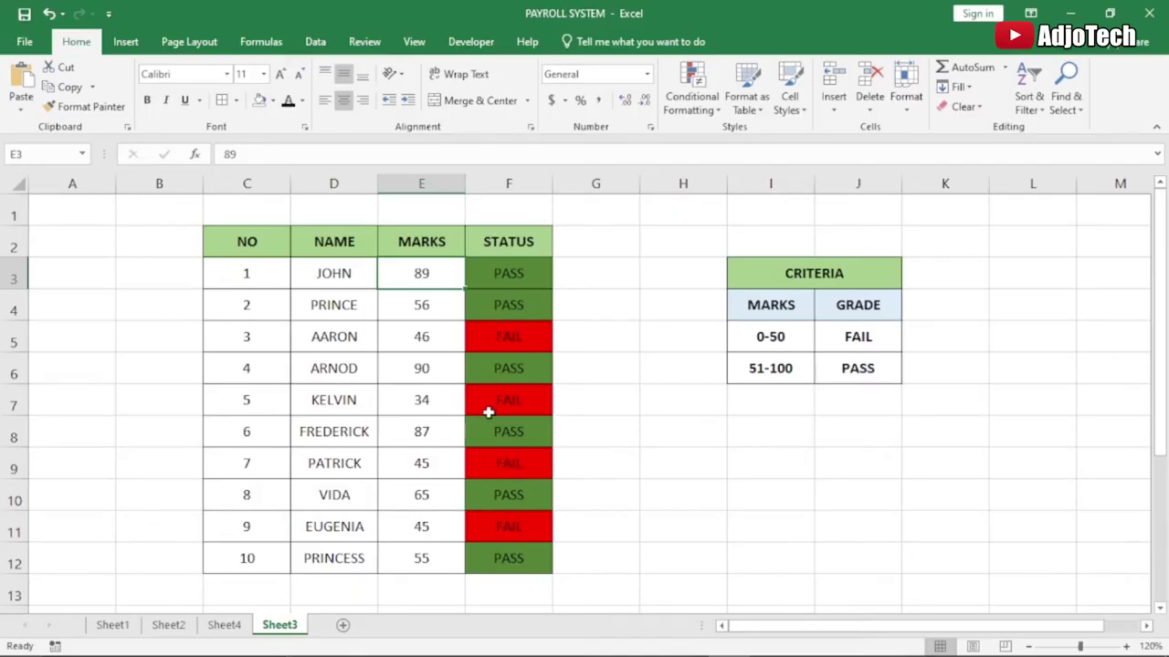
click(414, 402)
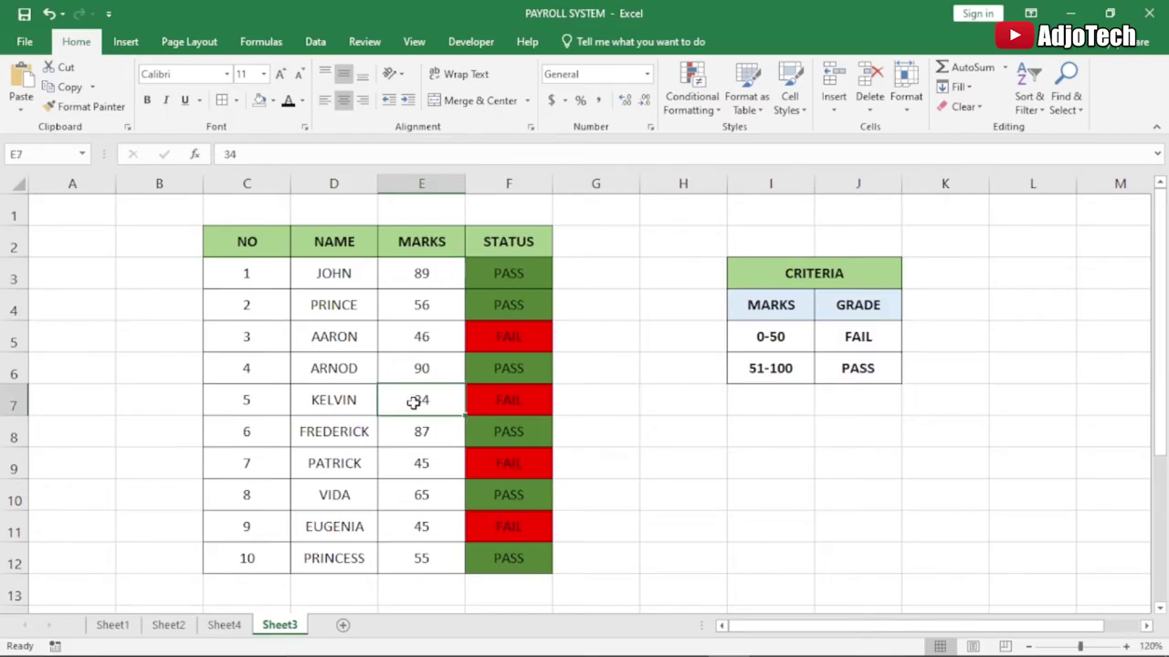
text(67)
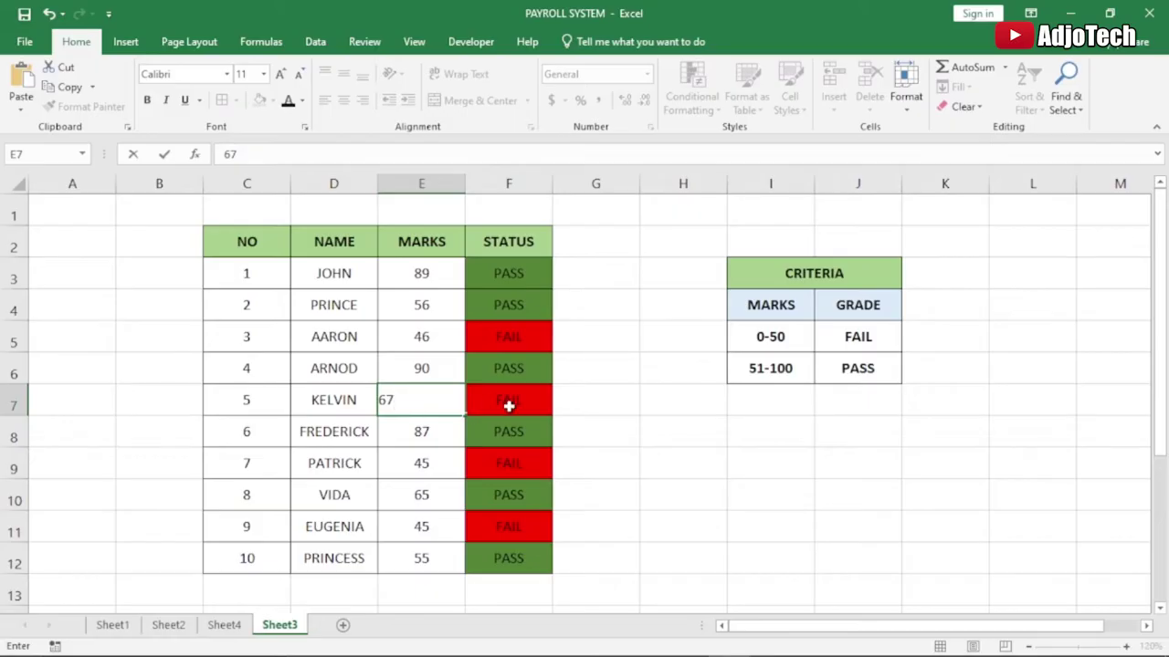
key(Return)
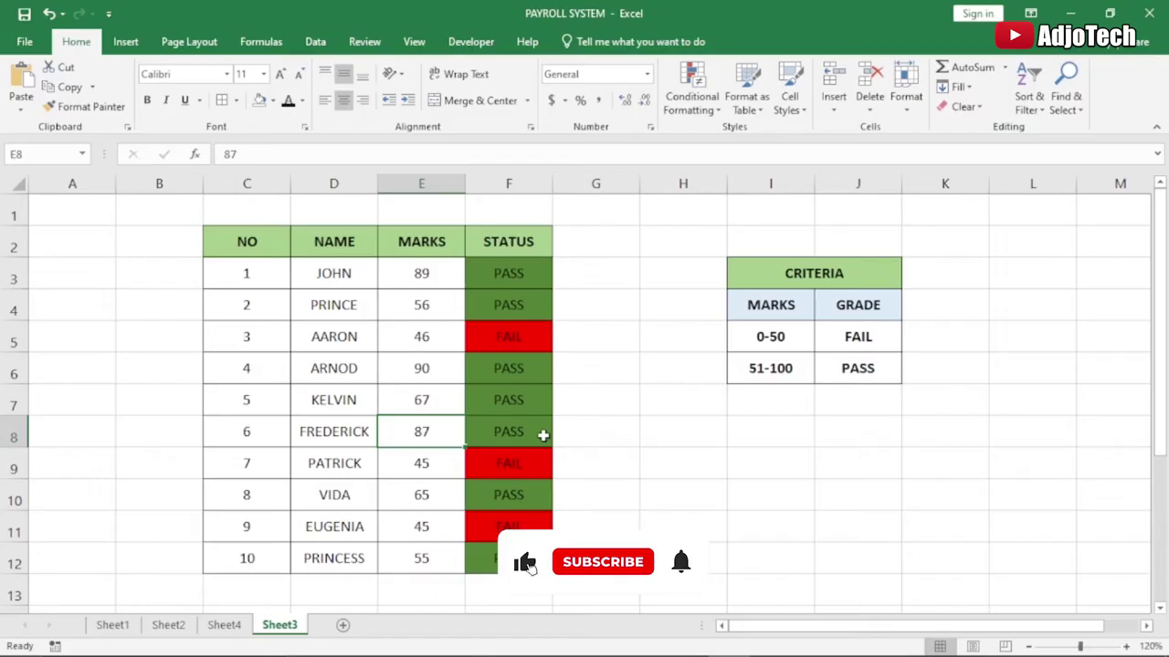
Clear the PASS/FAIL results and their fills from F3:G12
drag(581, 274, 467, 564)
key(Delete)
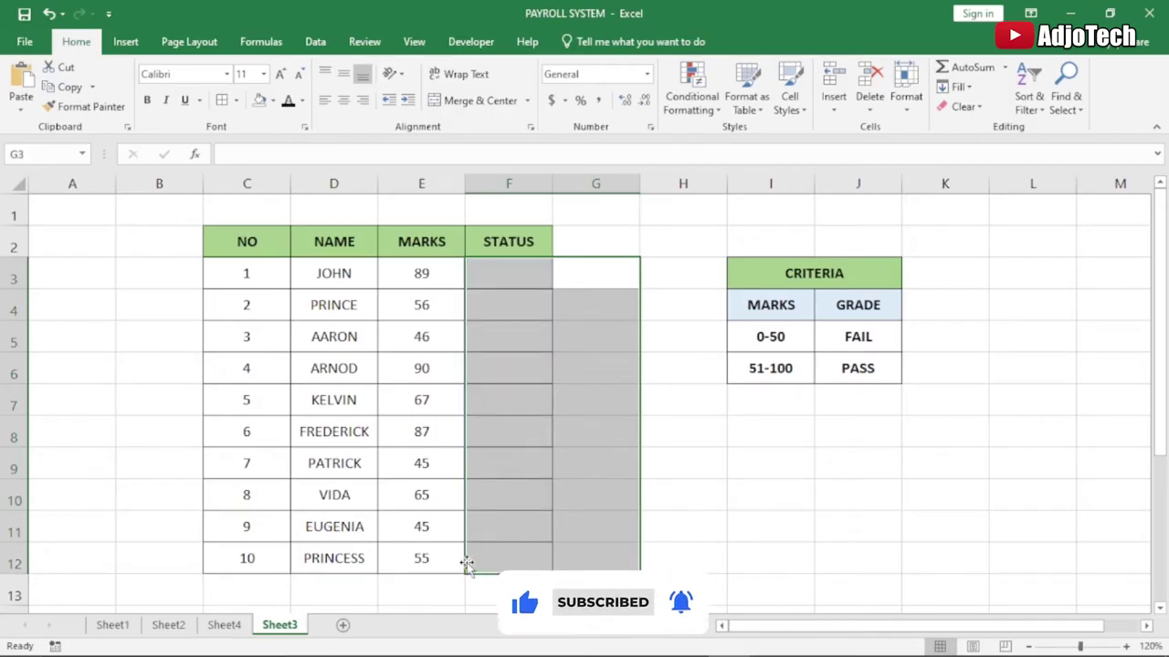
click(664, 493)
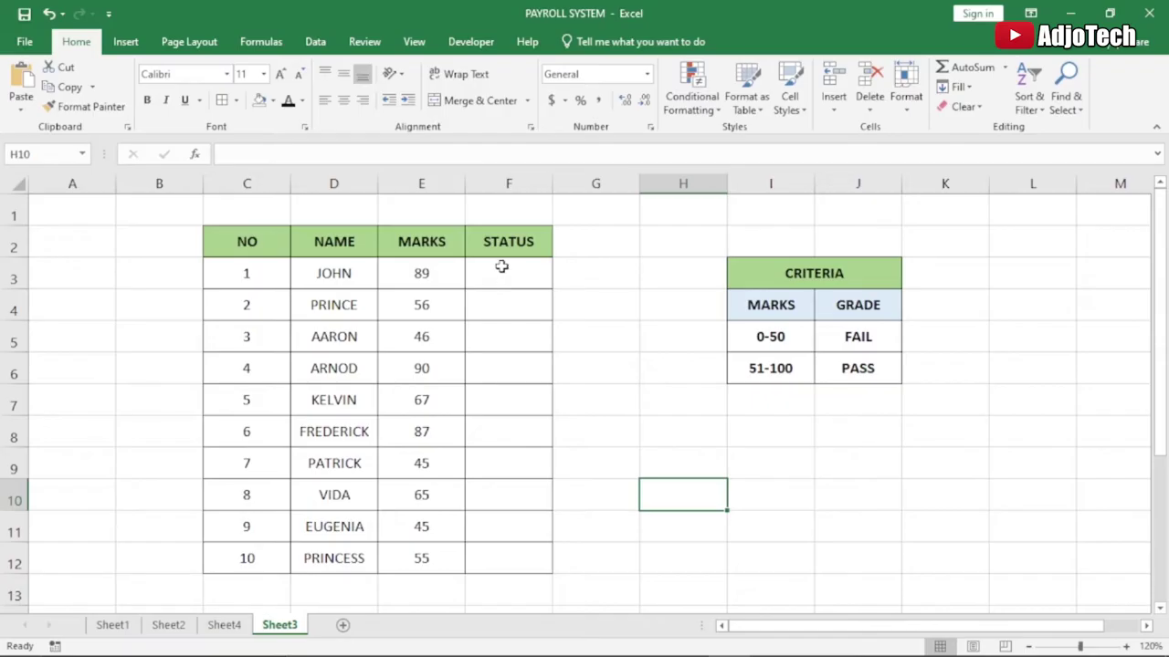
Try a mark of 65 in E3, undo it, and select F3 for the formula
click(417, 279)
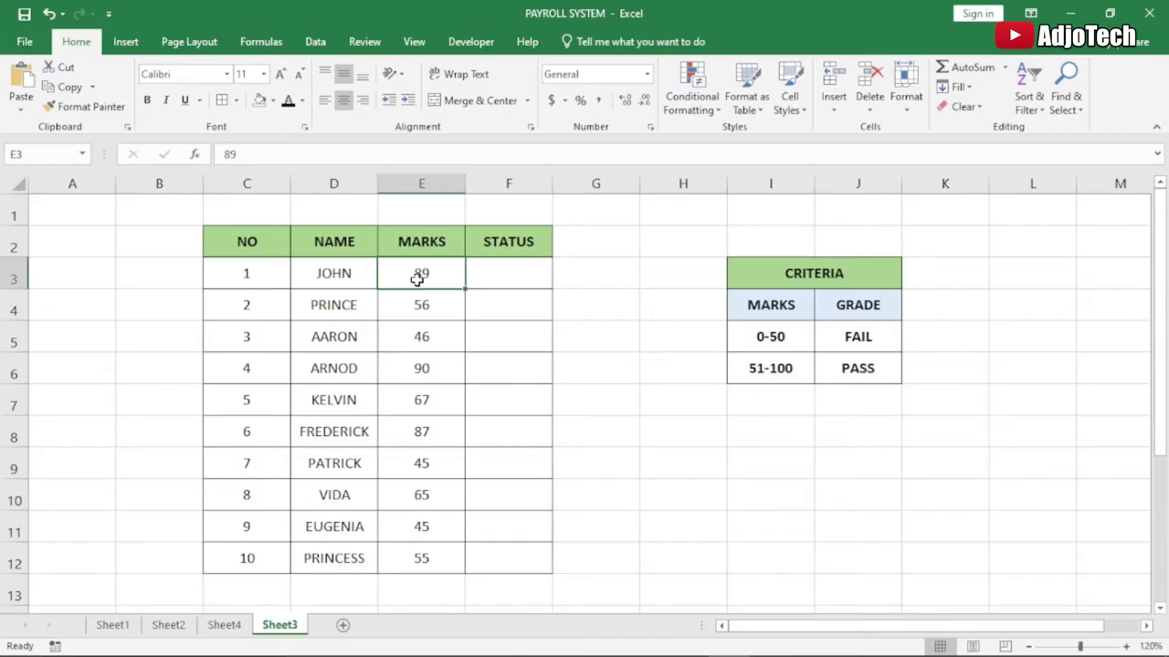
text(65)
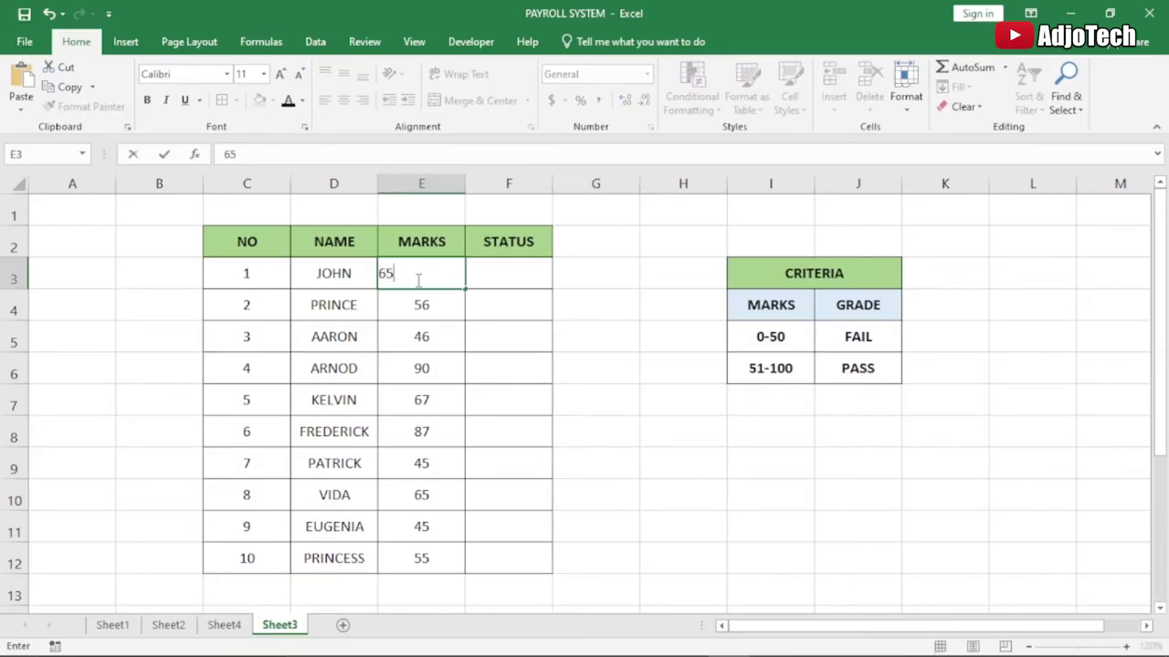
key(Return)
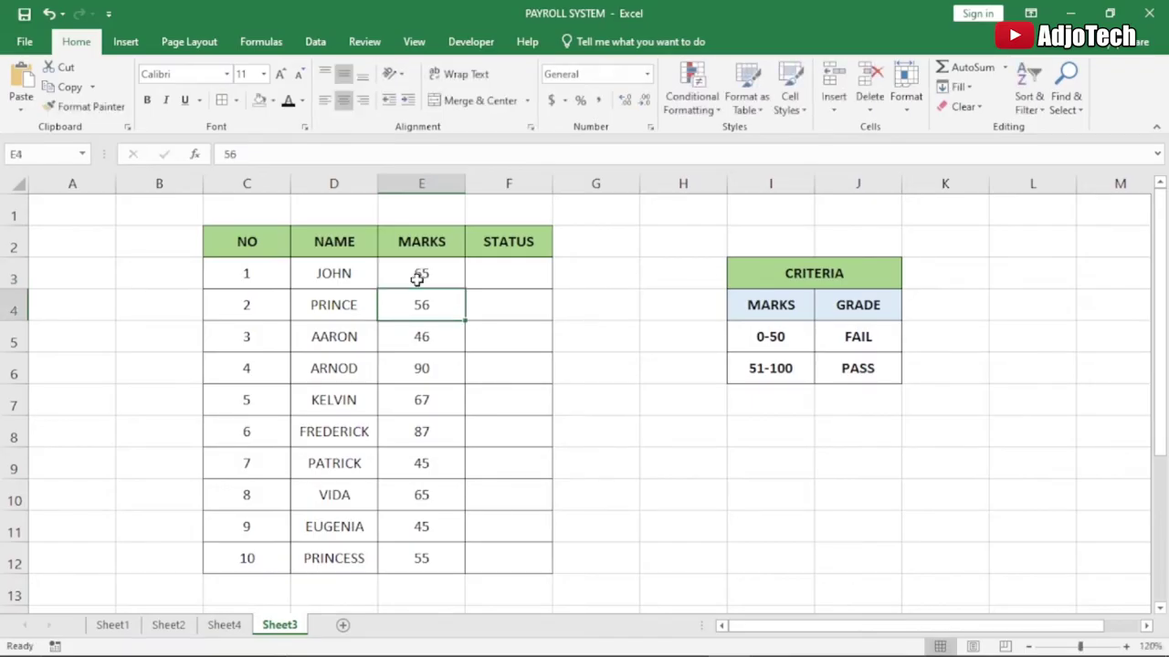
key(ctrl+z)
click(503, 264)
Enter =IF(E3>50,"PASS","FAIL") in F3, showing PASS for the mark 89
text(=)
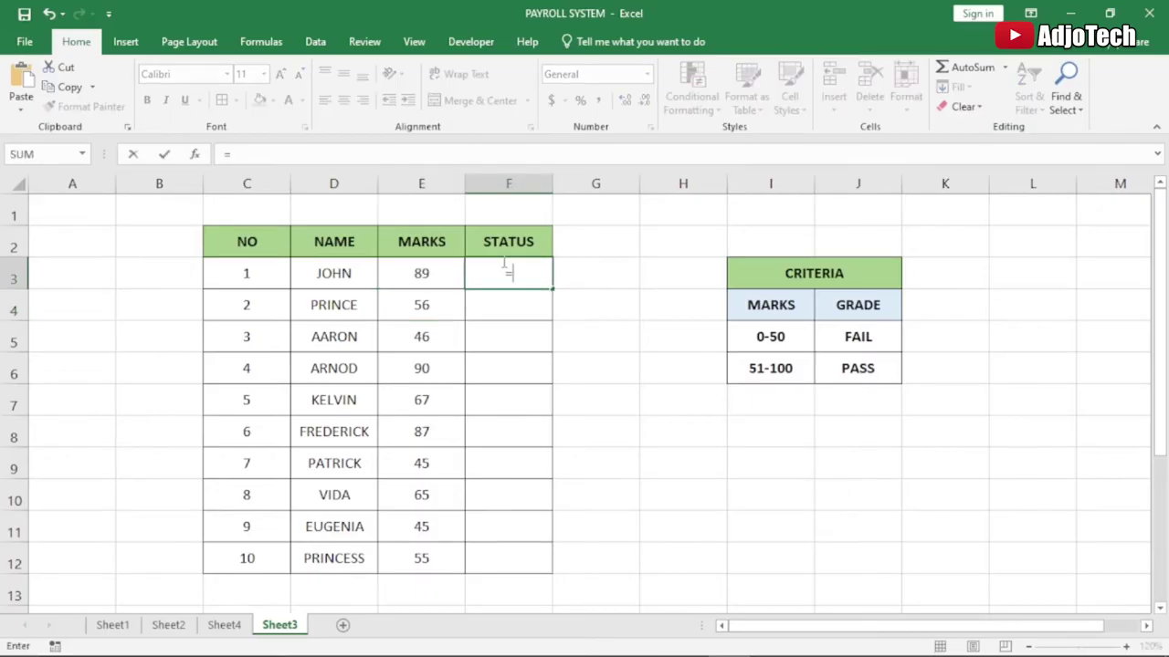
text(IF)
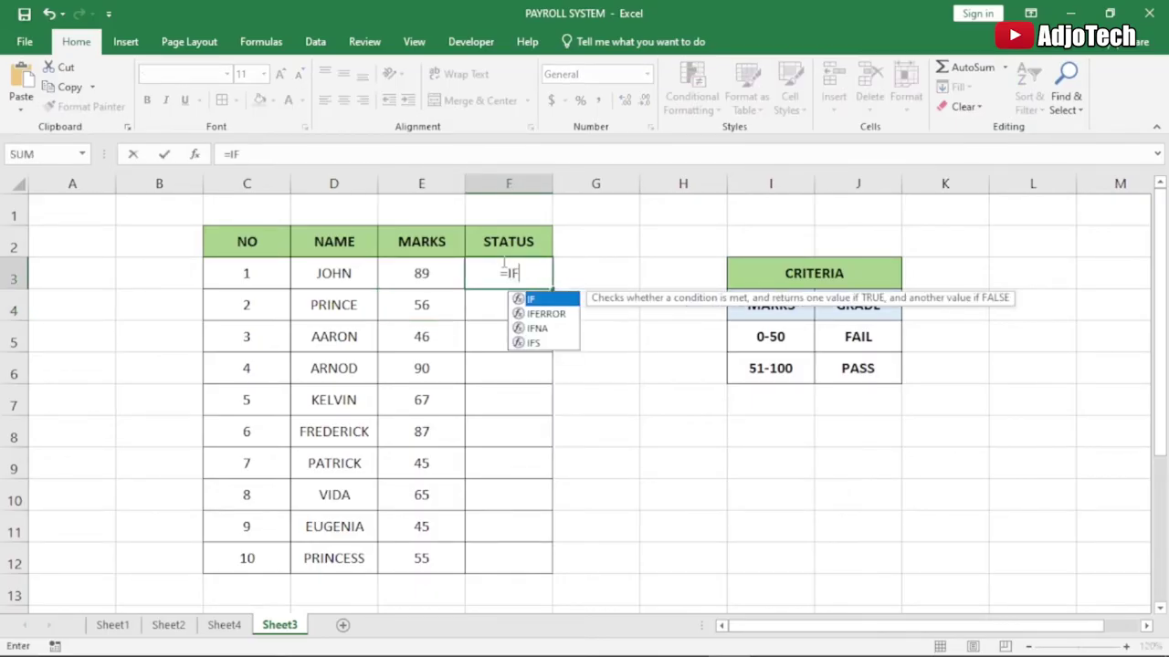
text(()
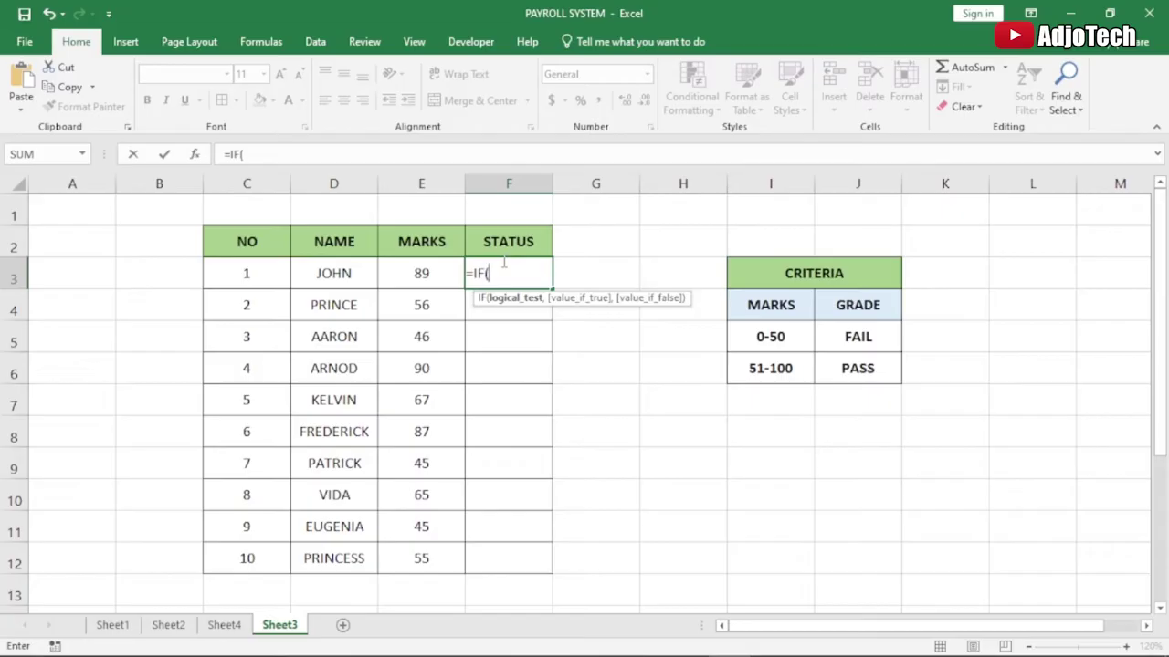
click(420, 274)
text(>5)
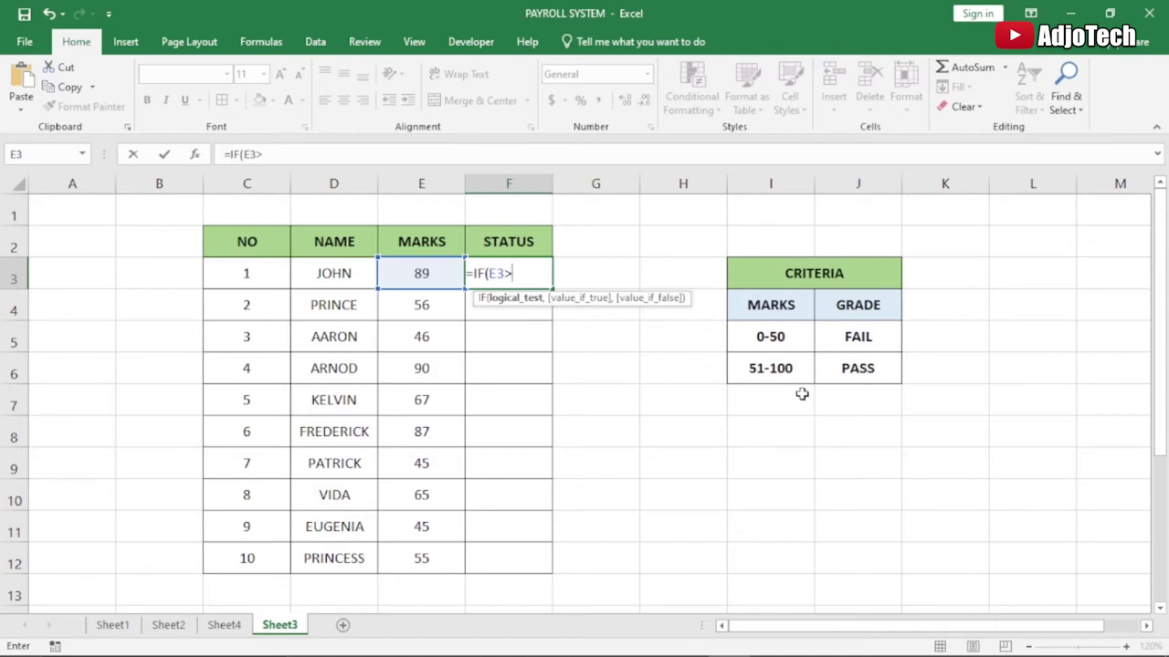
text(0)
text(,)
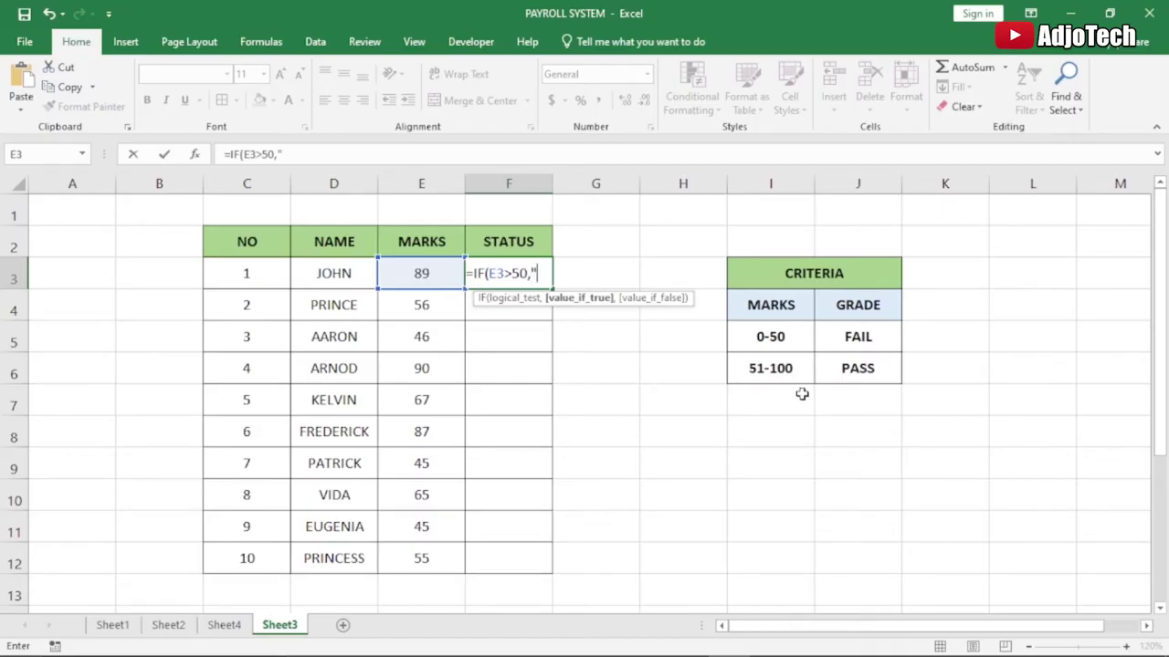
text("PASS")
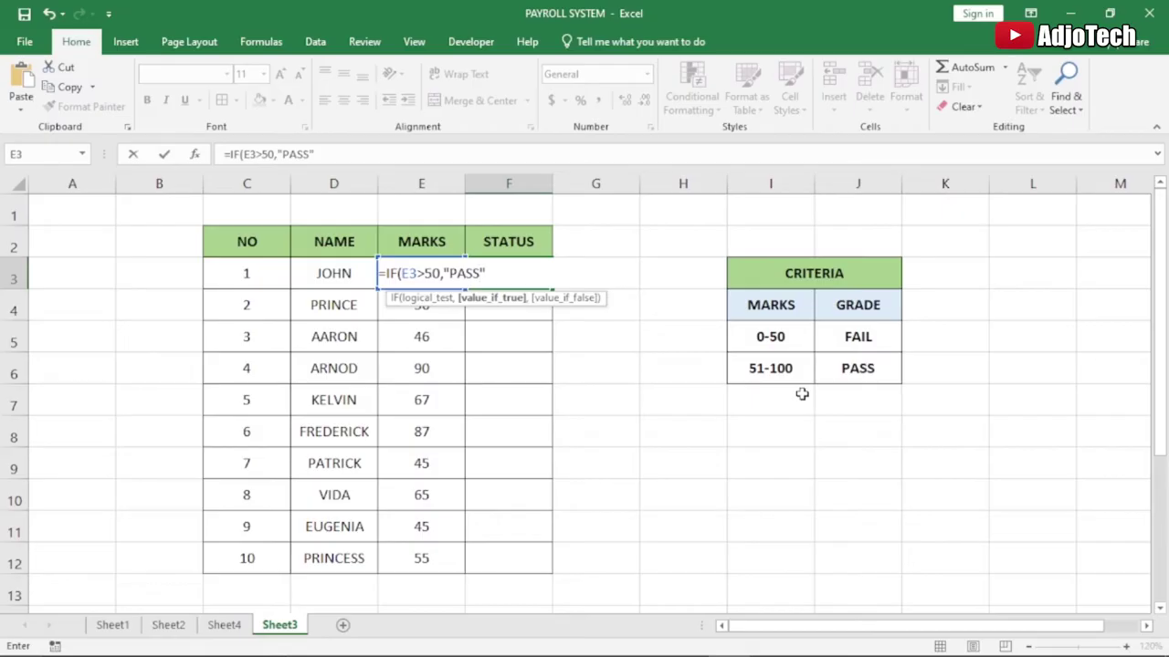
text(,)
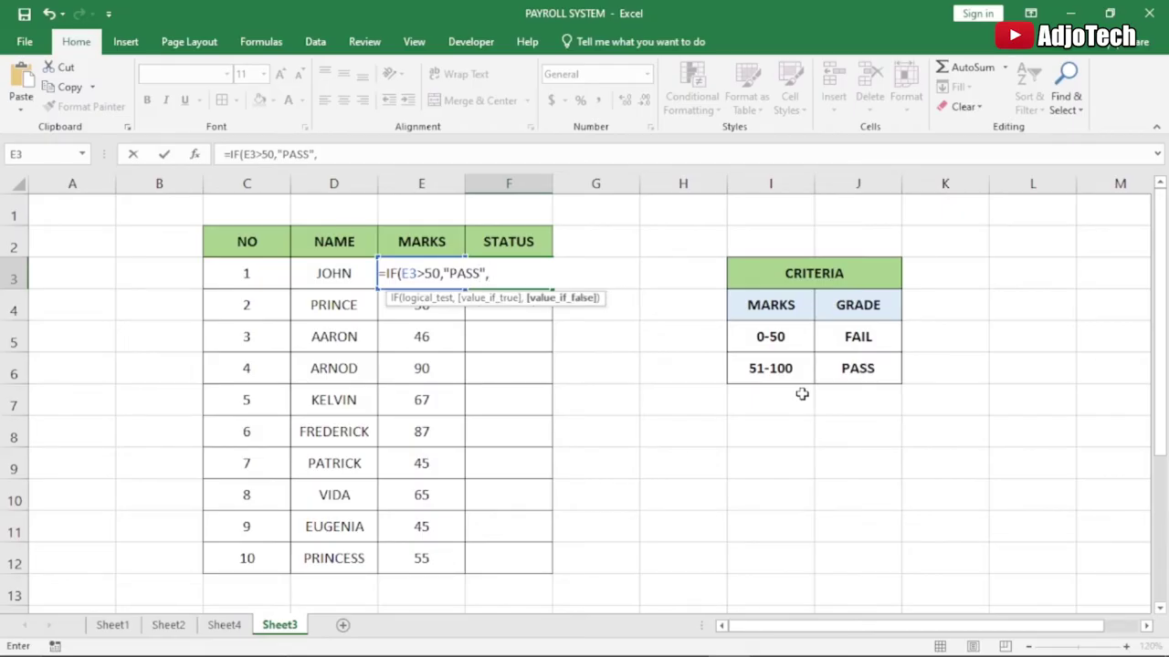
text("FAIL")
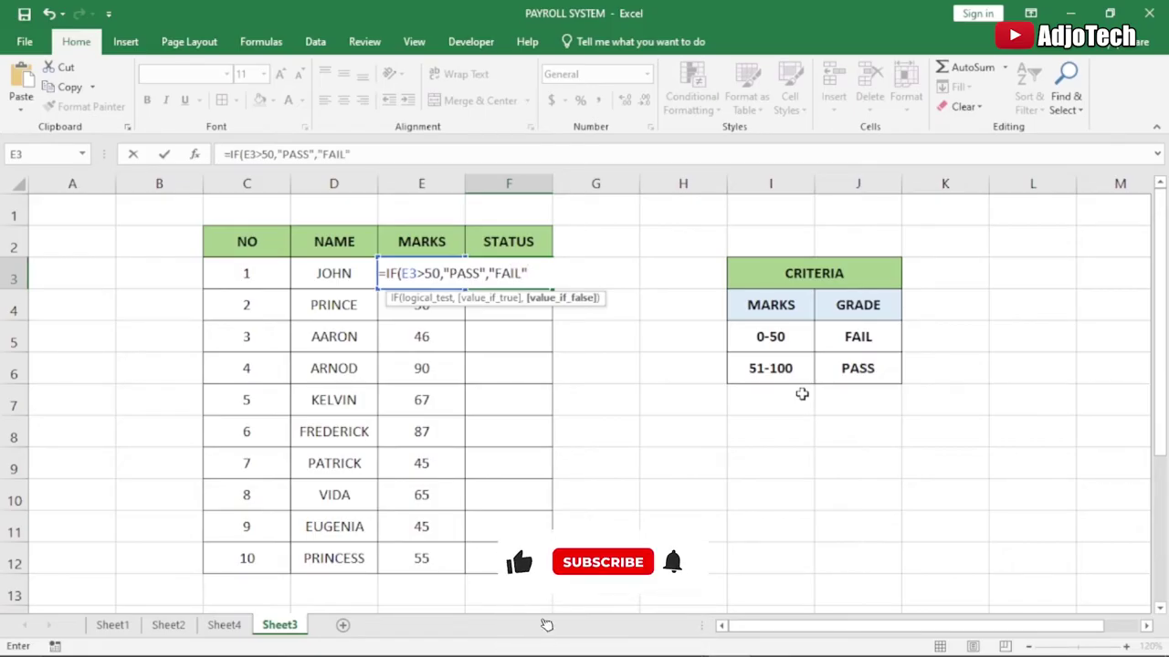
text())
key(Return)
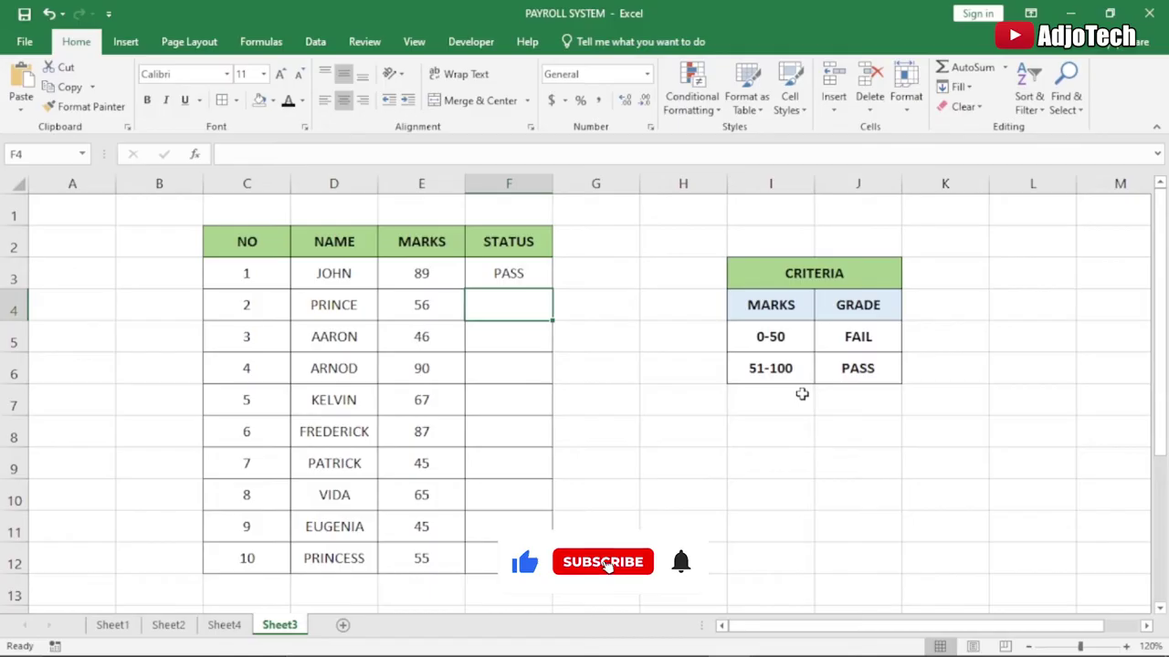
Set E3's mark to 50 so F3 shows FAIL, then select F3
click(509, 269)
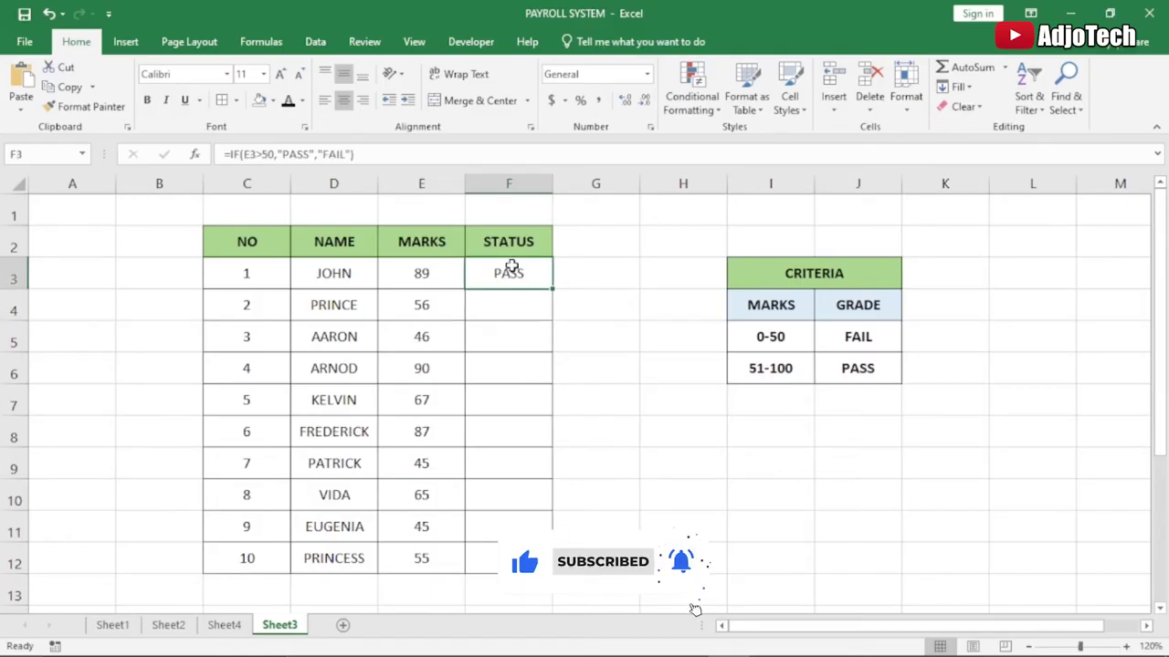
click(421, 274)
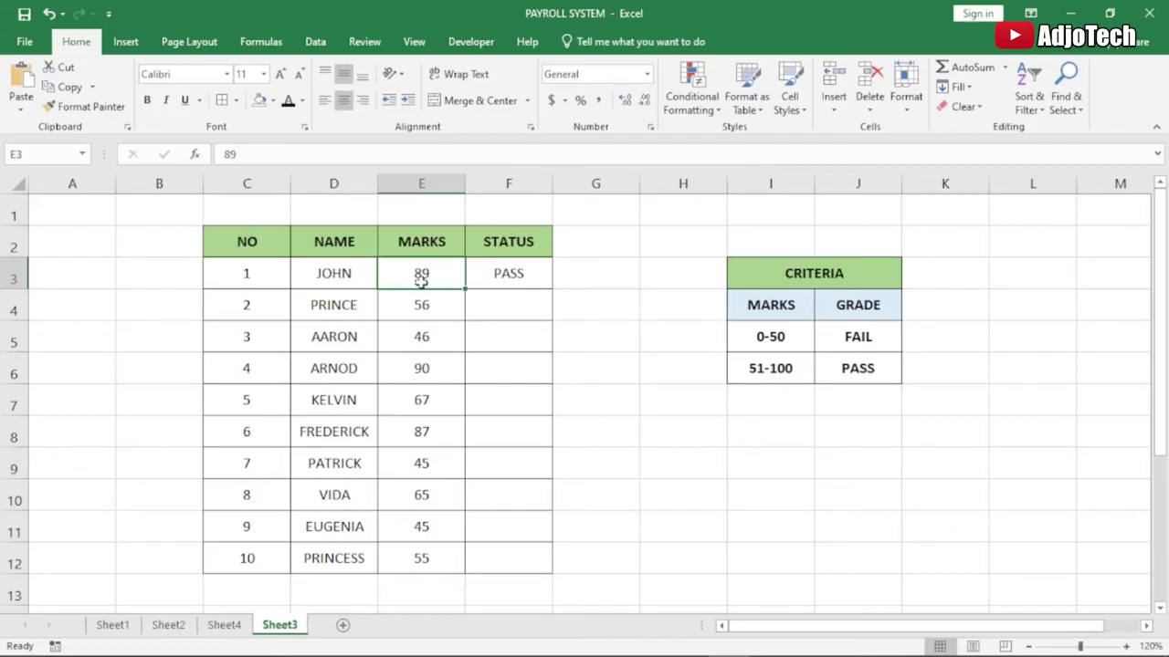
text(50)
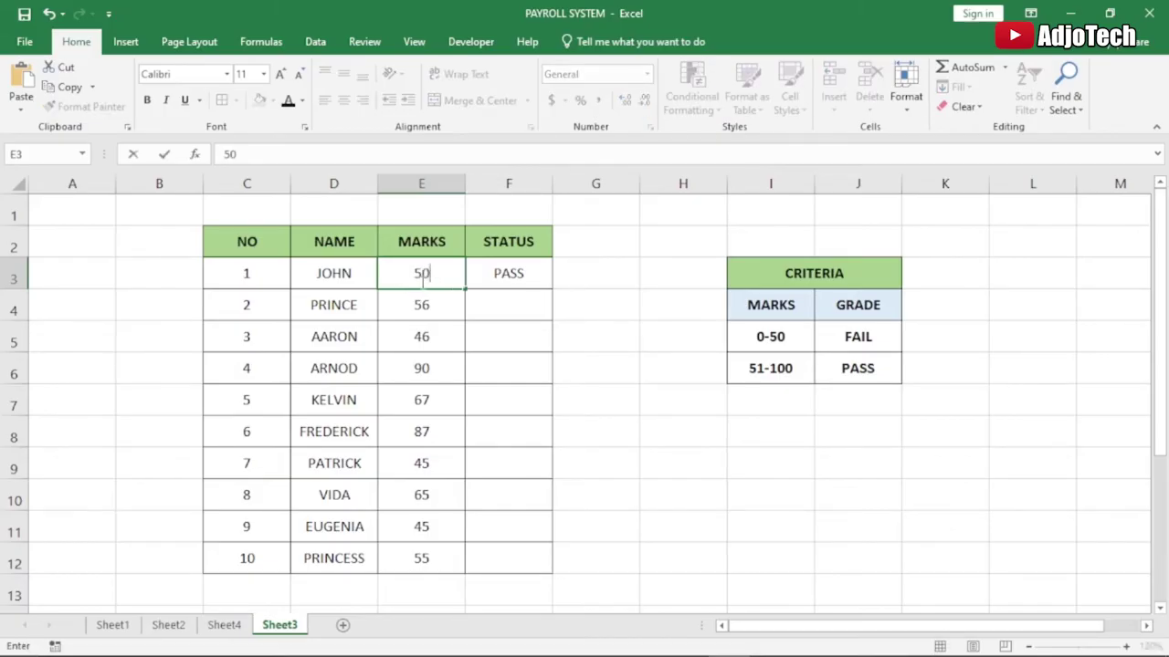
key(Return)
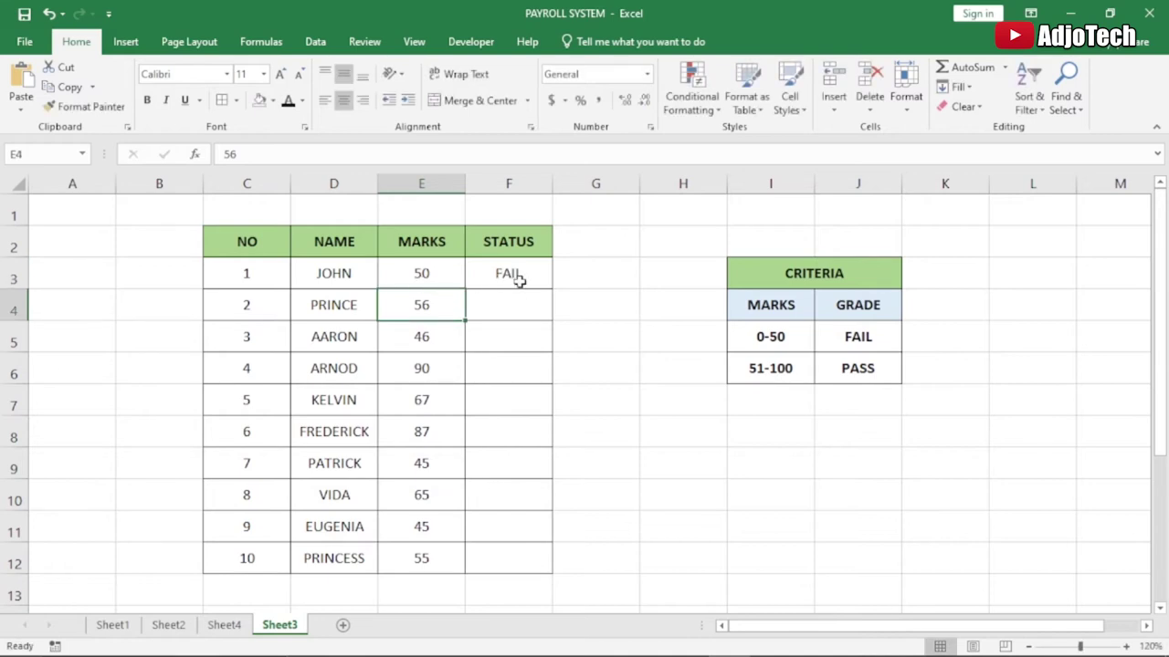
click(430, 275)
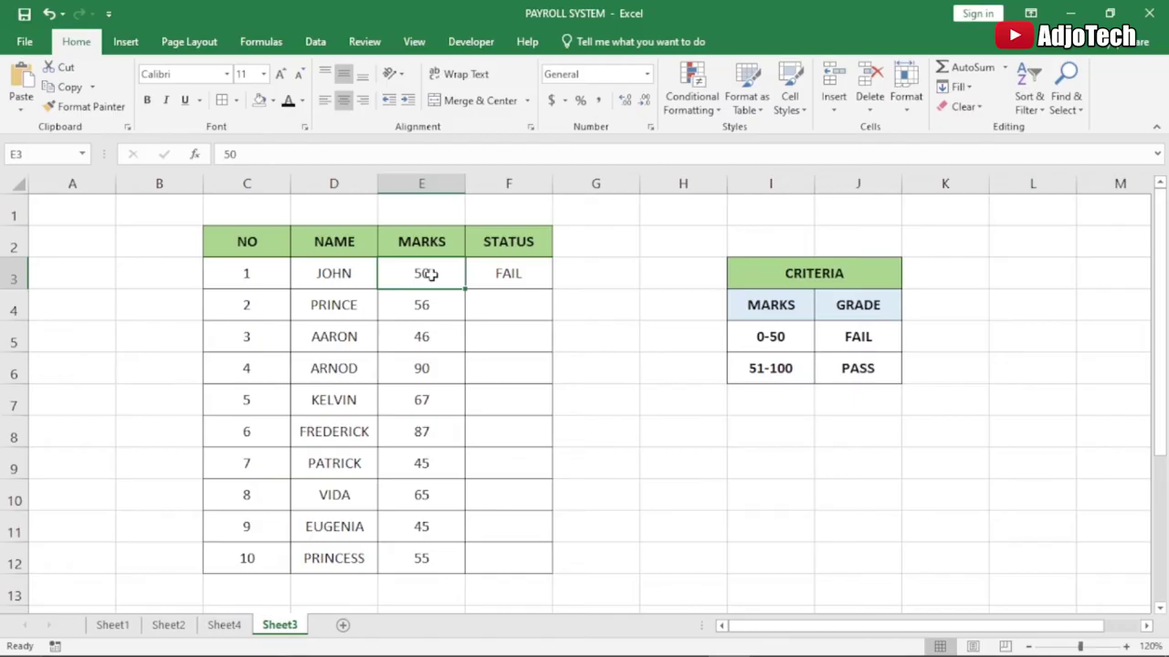
click(504, 270)
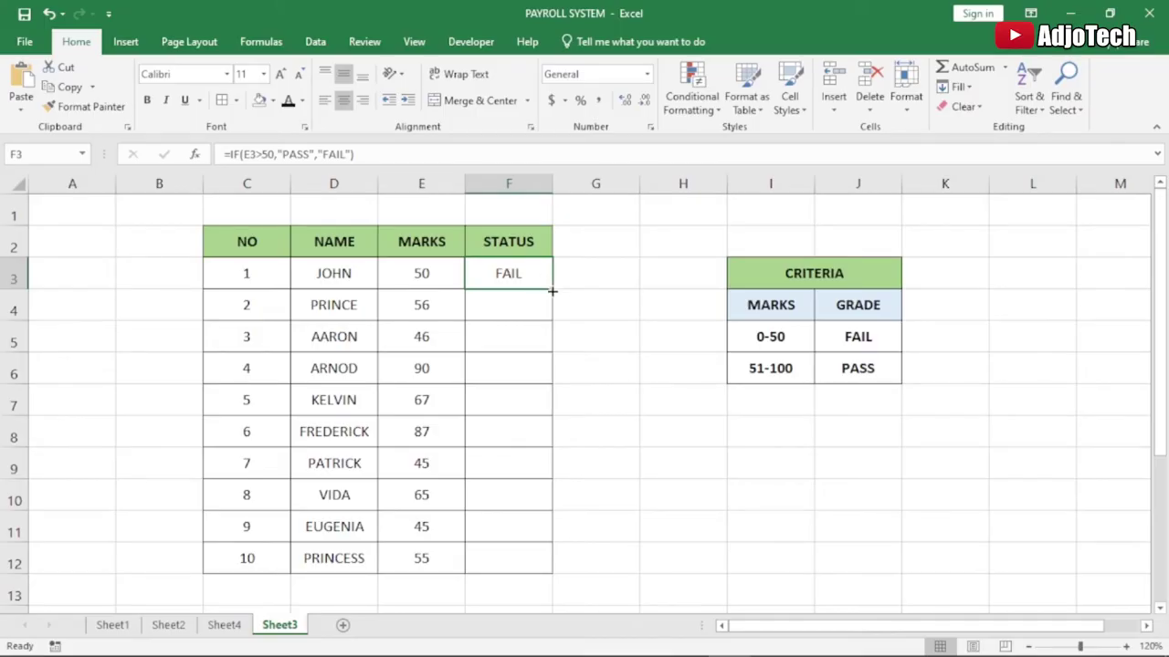
drag(552, 290, 527, 576)
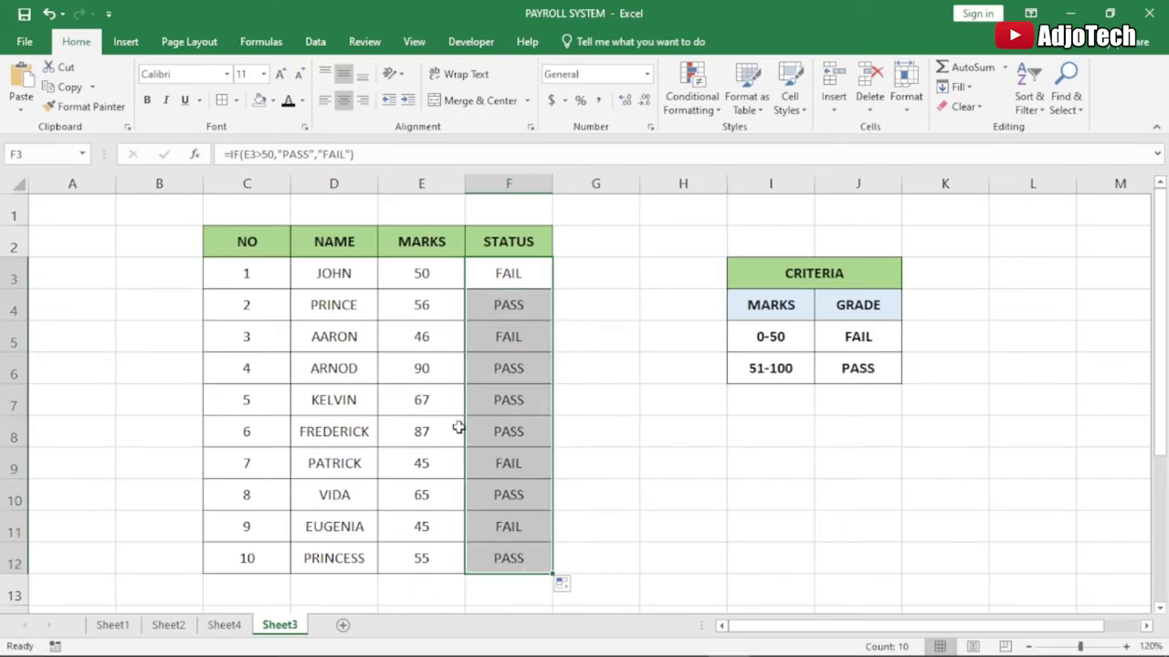
click(416, 402)
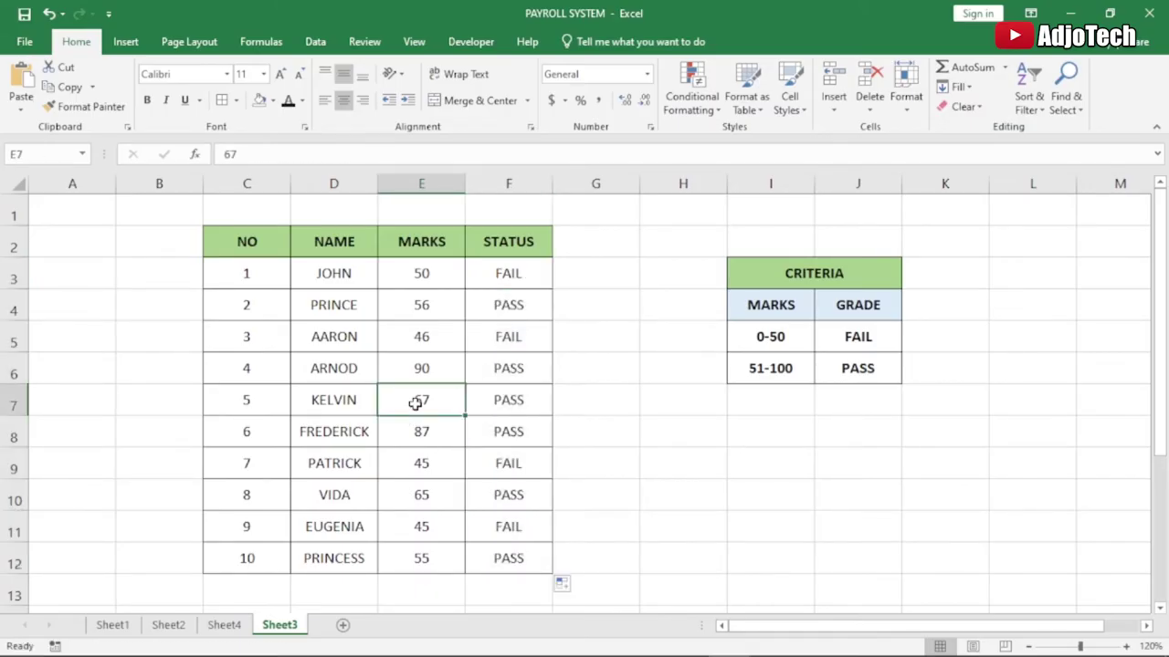
click(500, 273)
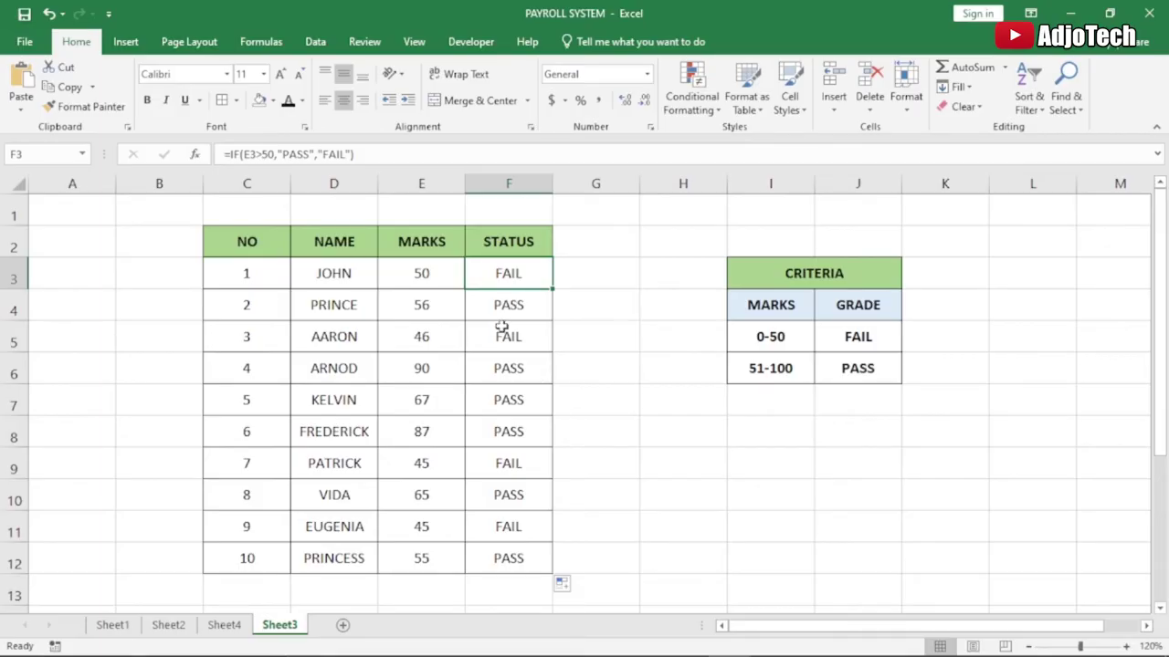
Select F3:F12 and start a new rule for cells containing the specific text PASS
drag(486, 266, 503, 556)
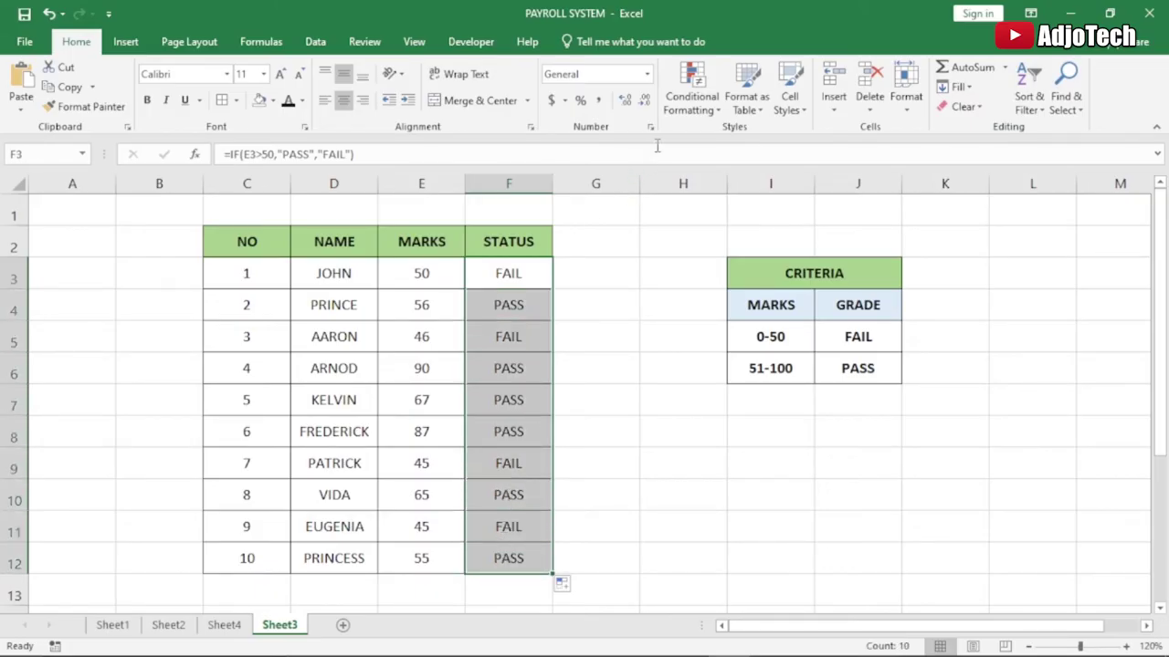
click(721, 110)
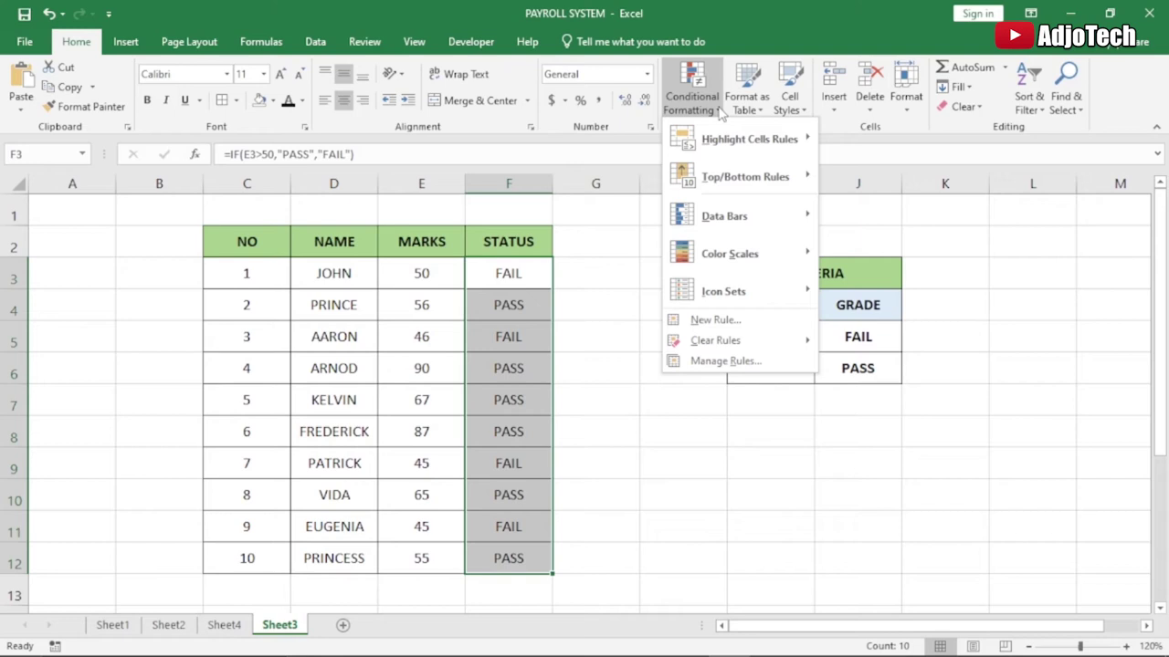
click(720, 321)
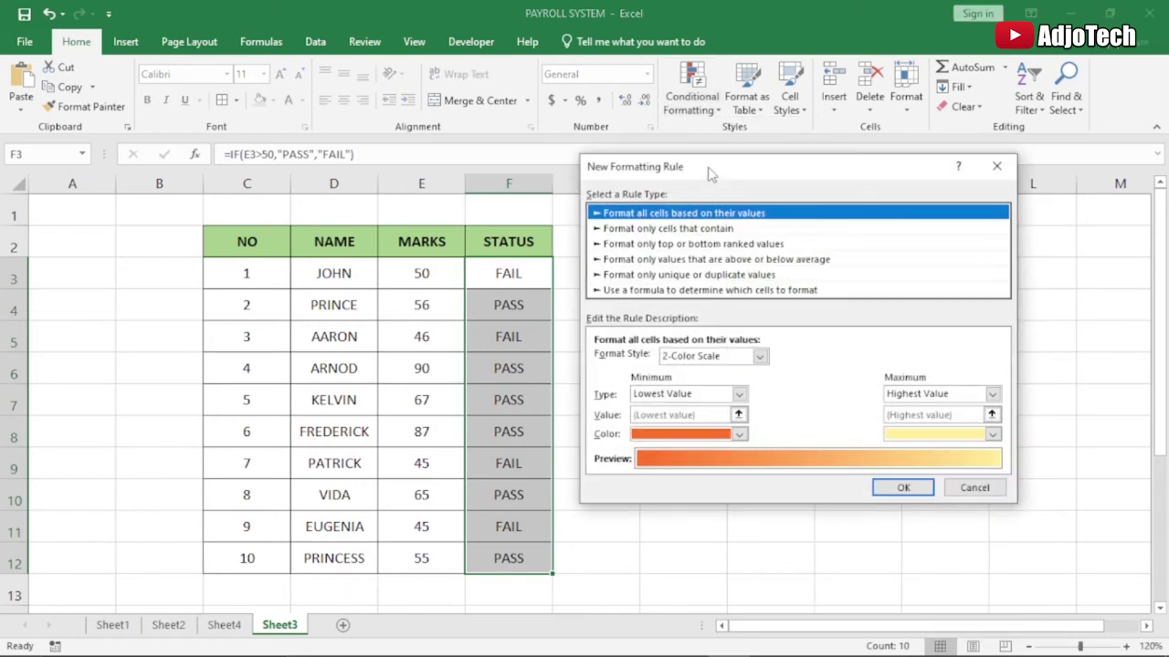
drag(710, 168, 781, 157)
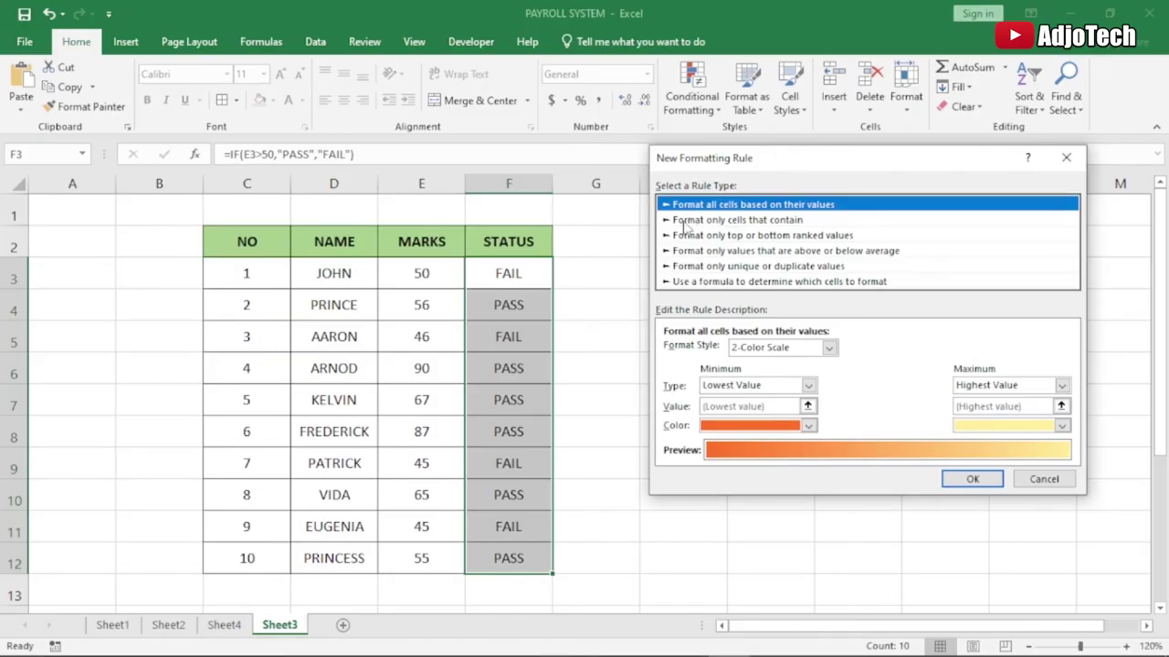
click(756, 220)
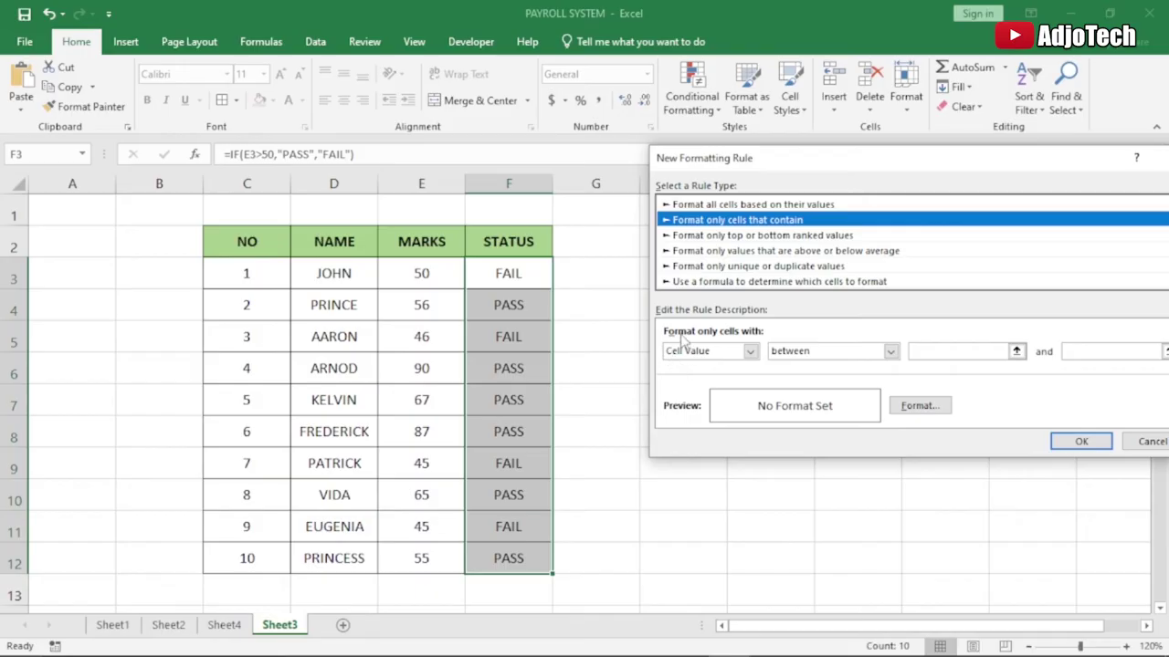
click(748, 353)
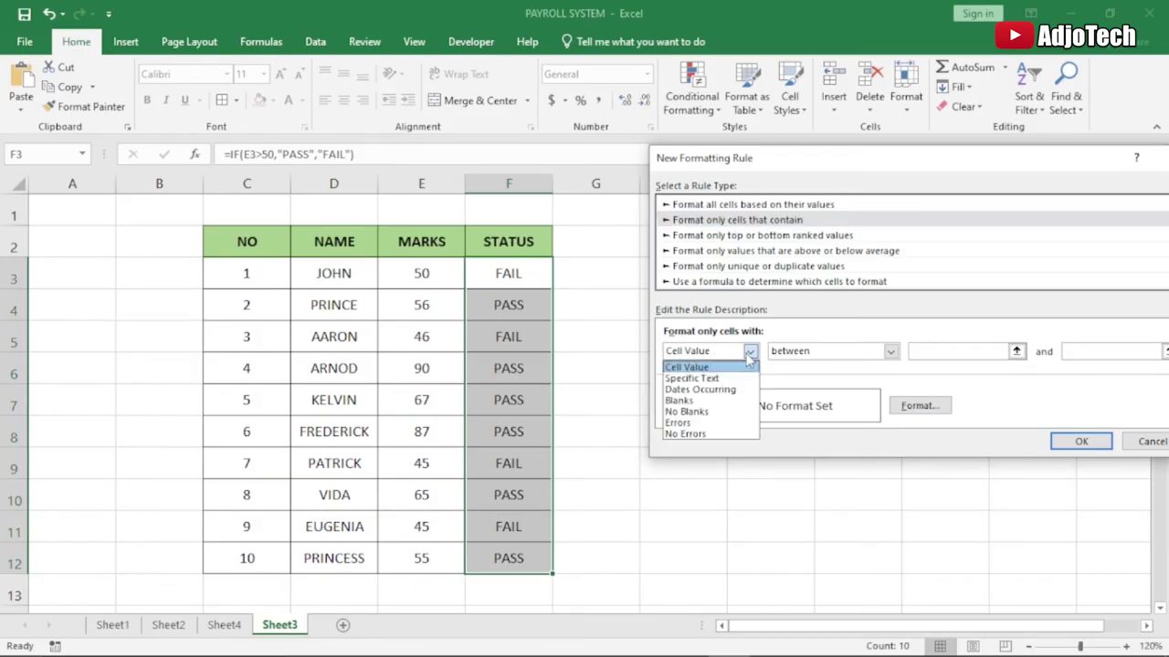
click(682, 380)
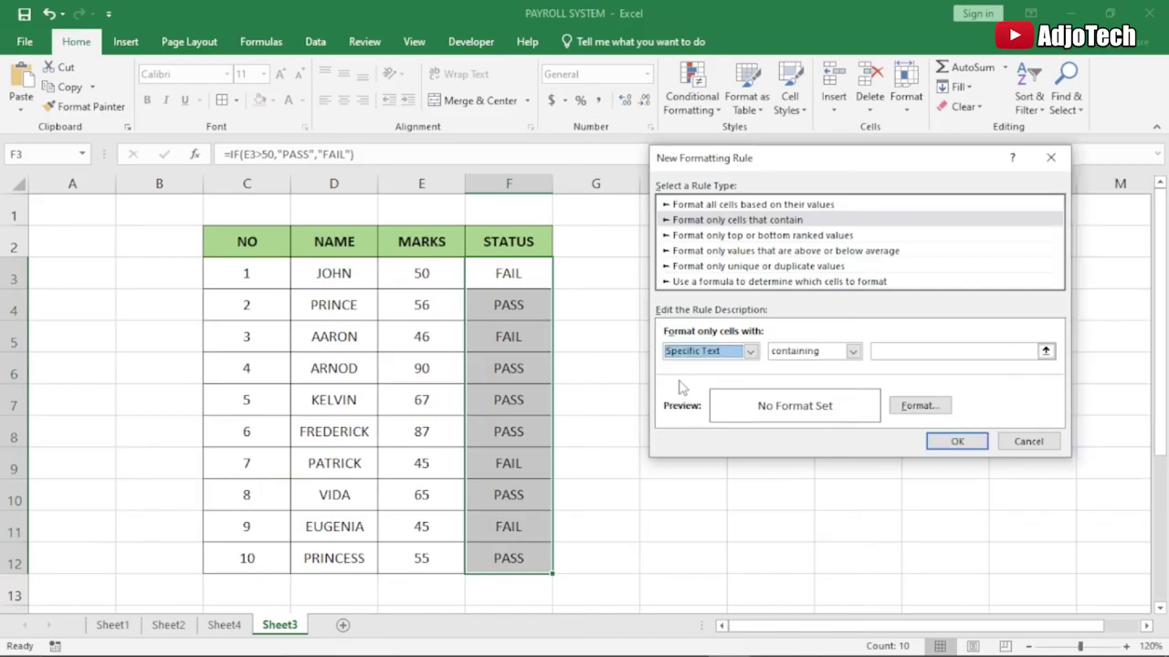
click(892, 352)
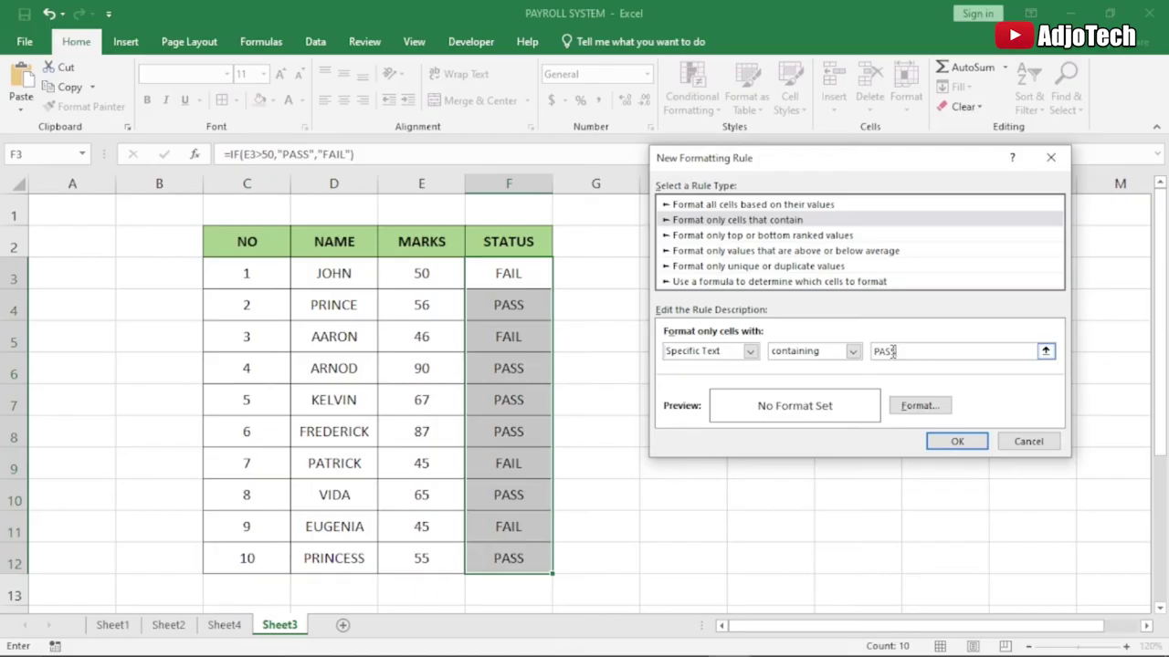
Give the PASS rule a green fill, apply it, and reselect F3:F12
click(917, 406)
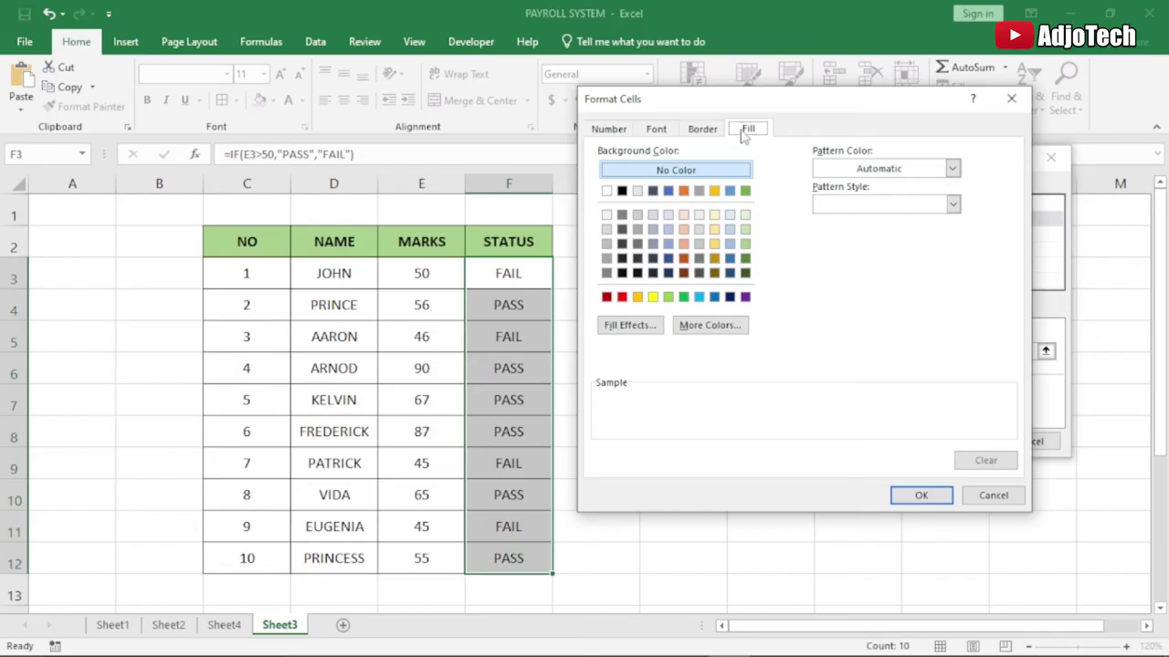
click(745, 258)
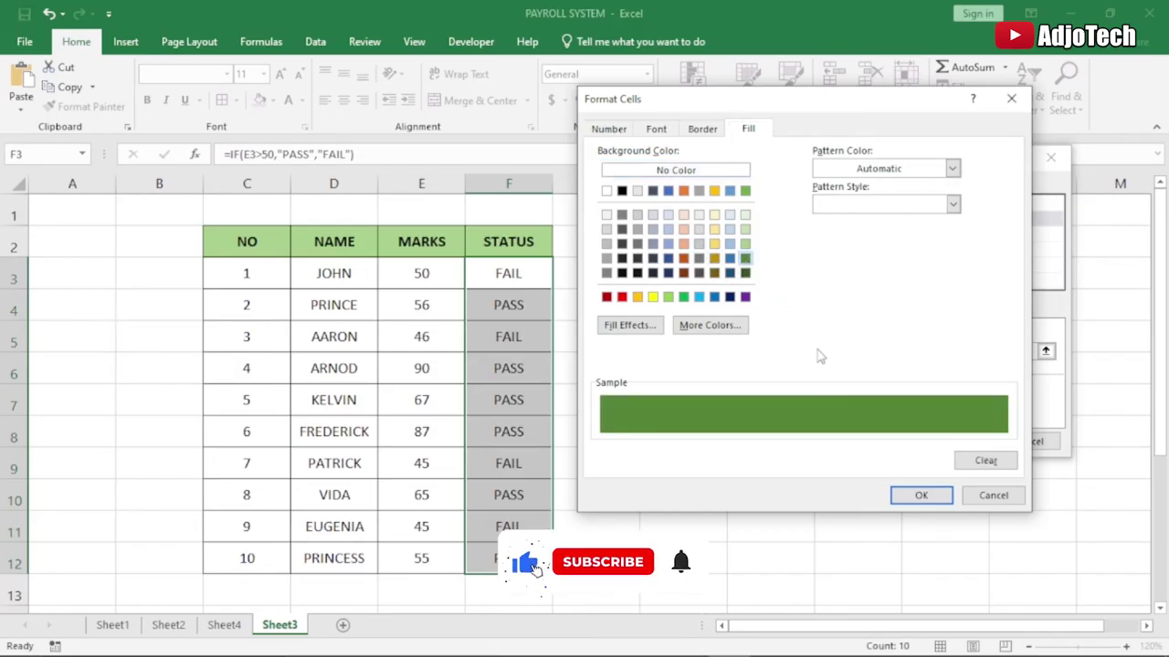
click(919, 495)
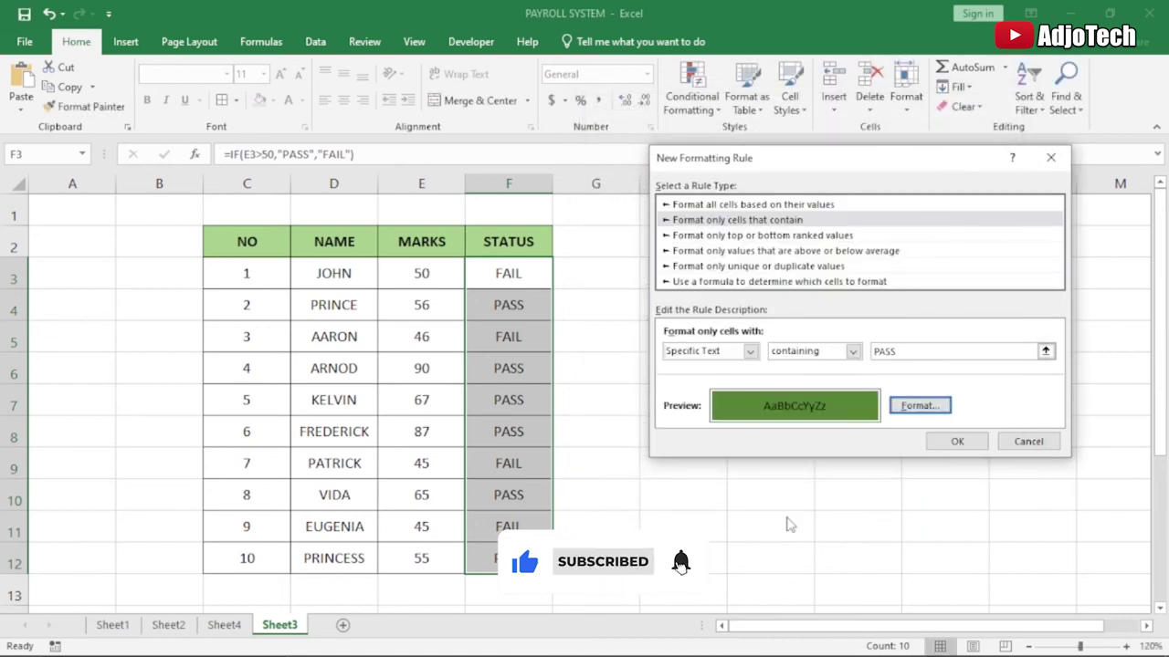
click(956, 441)
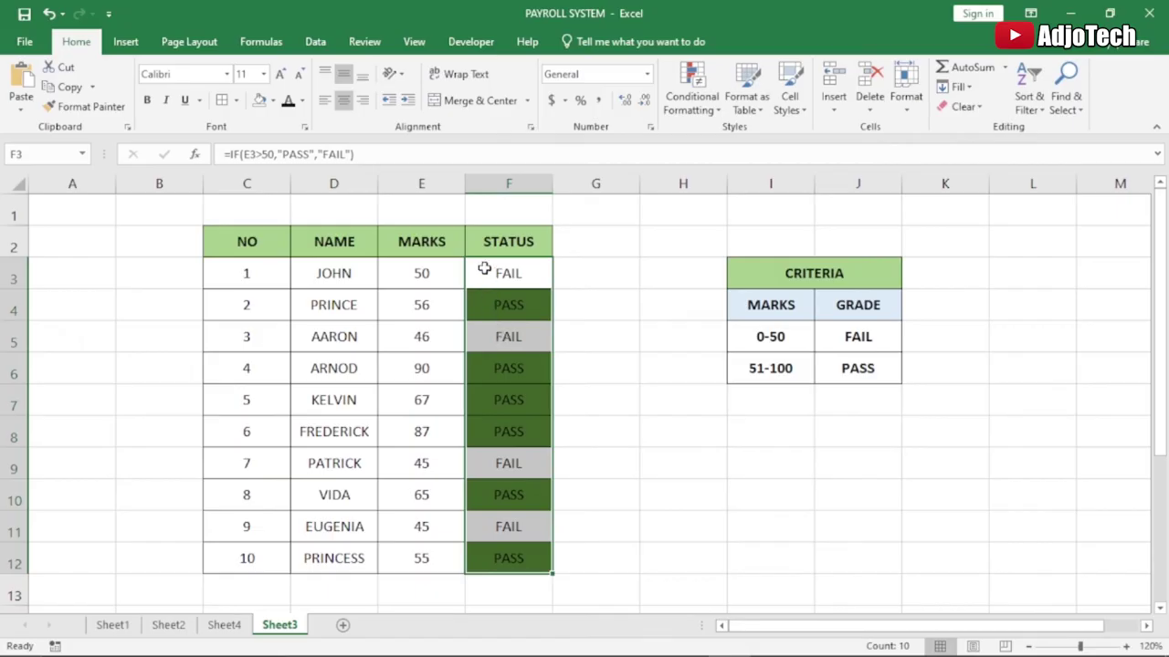
drag(484, 268, 514, 543)
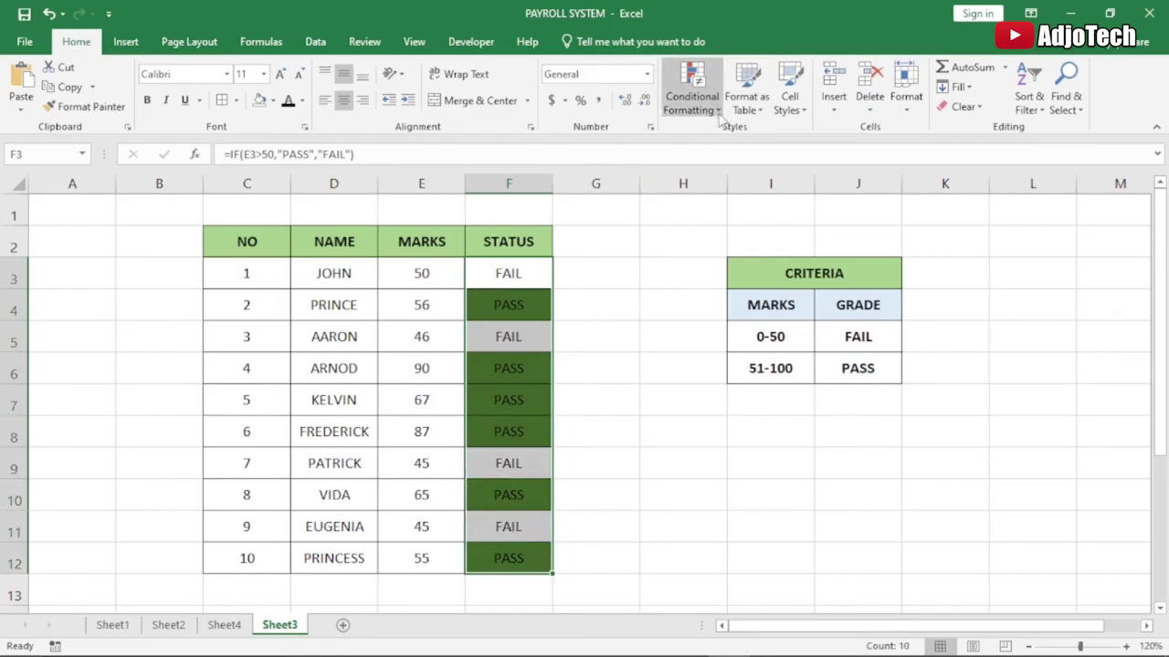
Add a second rule filling cells containing the specific text FAIL with red
click(692, 99)
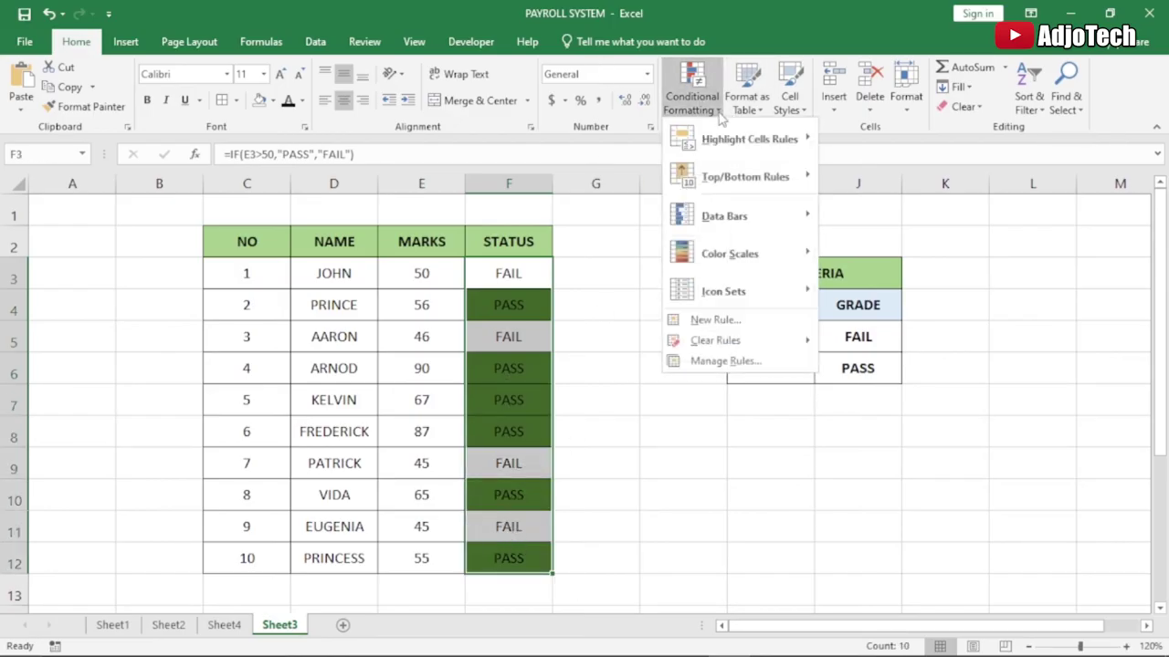
click(721, 320)
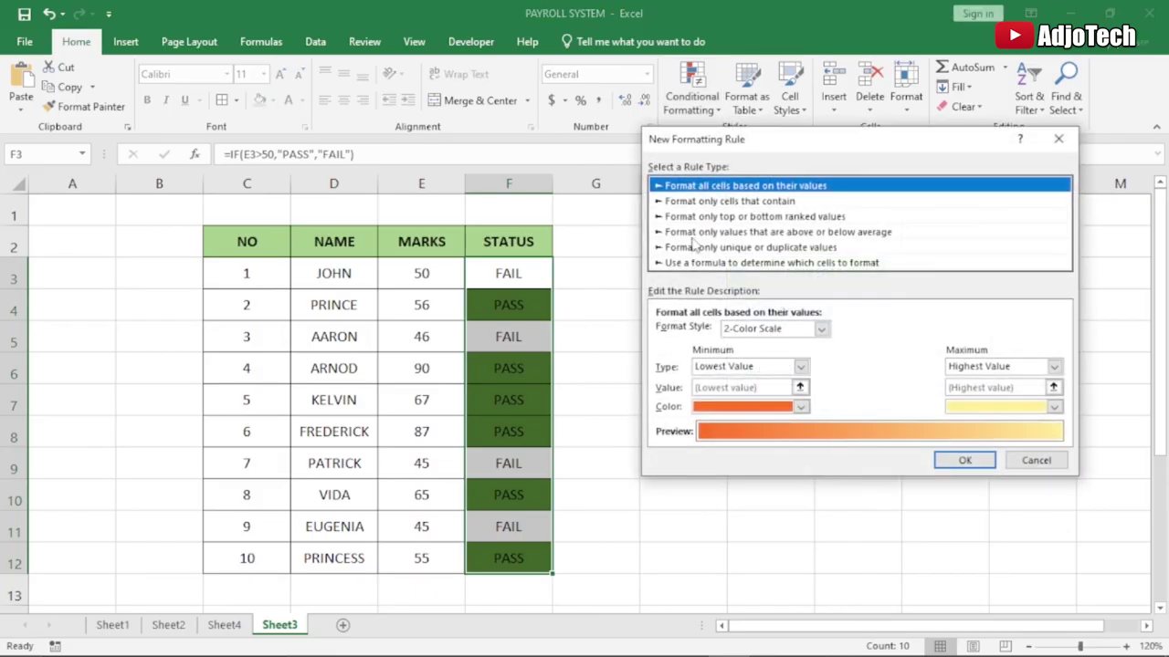
click(703, 202)
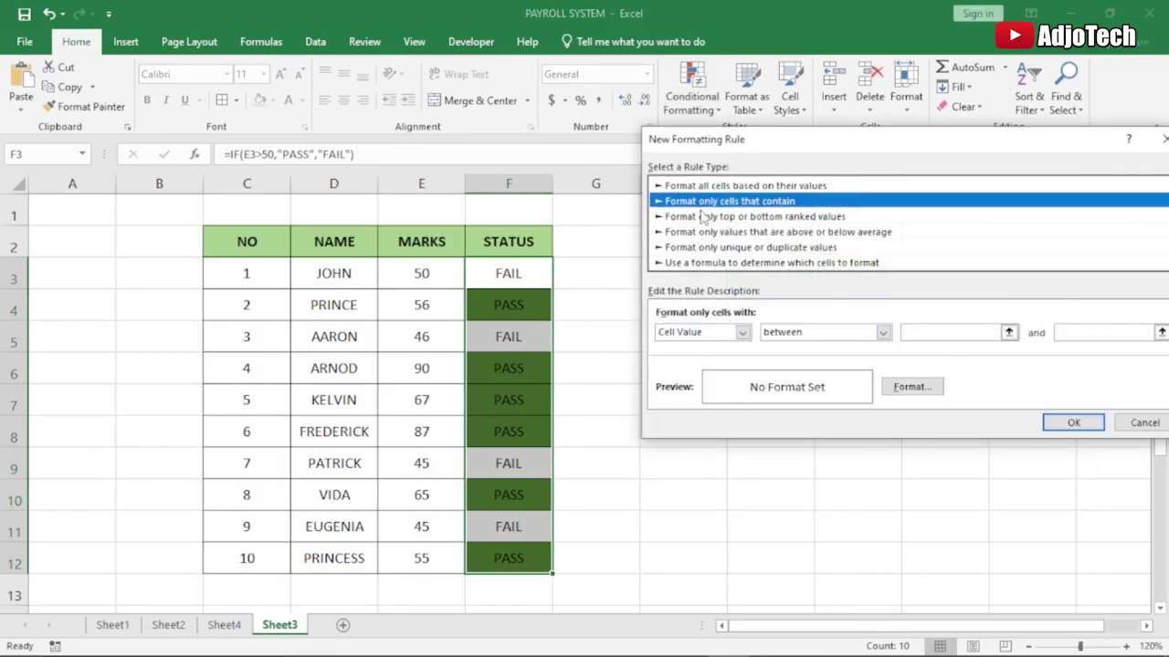
click(743, 332)
click(709, 361)
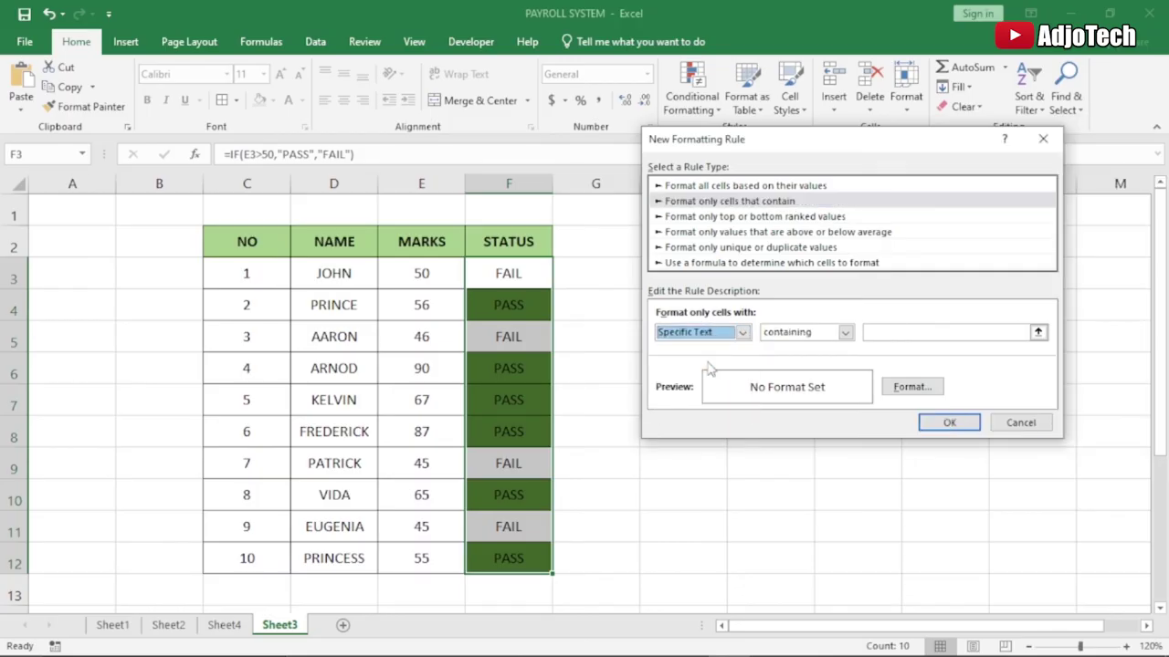
click(883, 333)
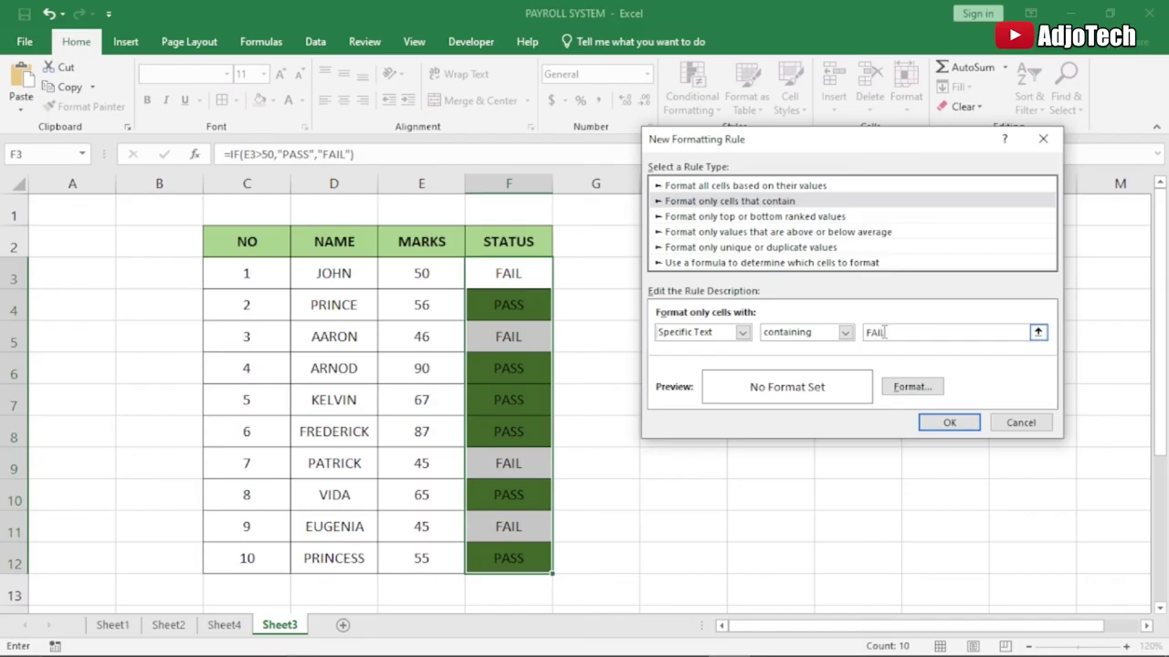
click(905, 387)
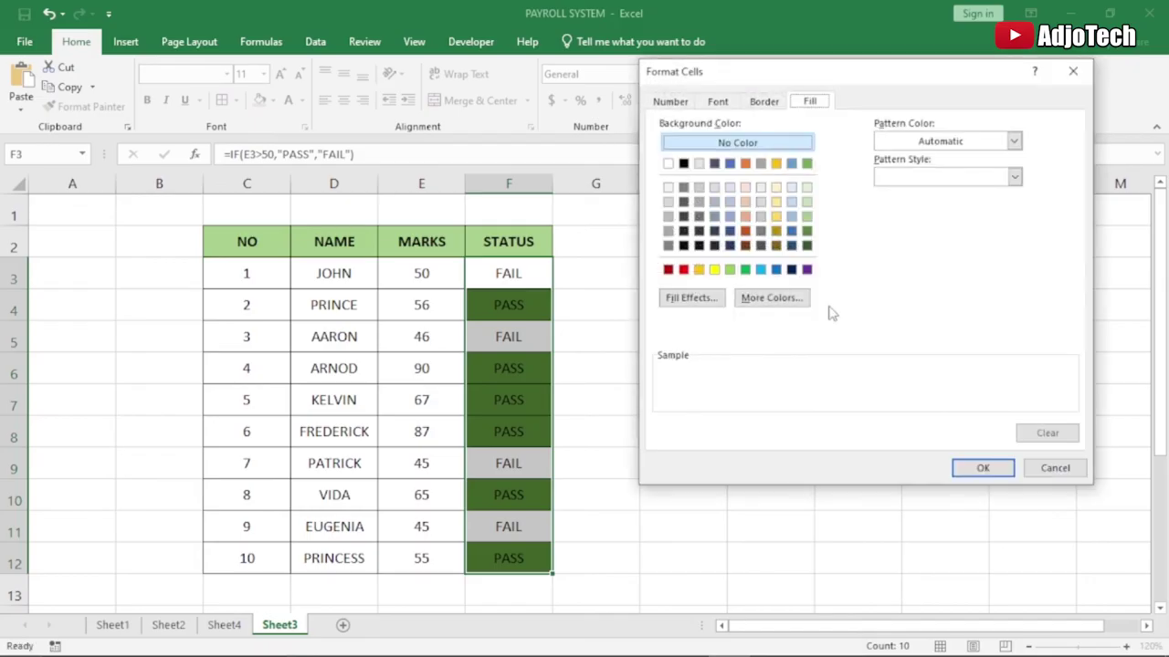
click(682, 270)
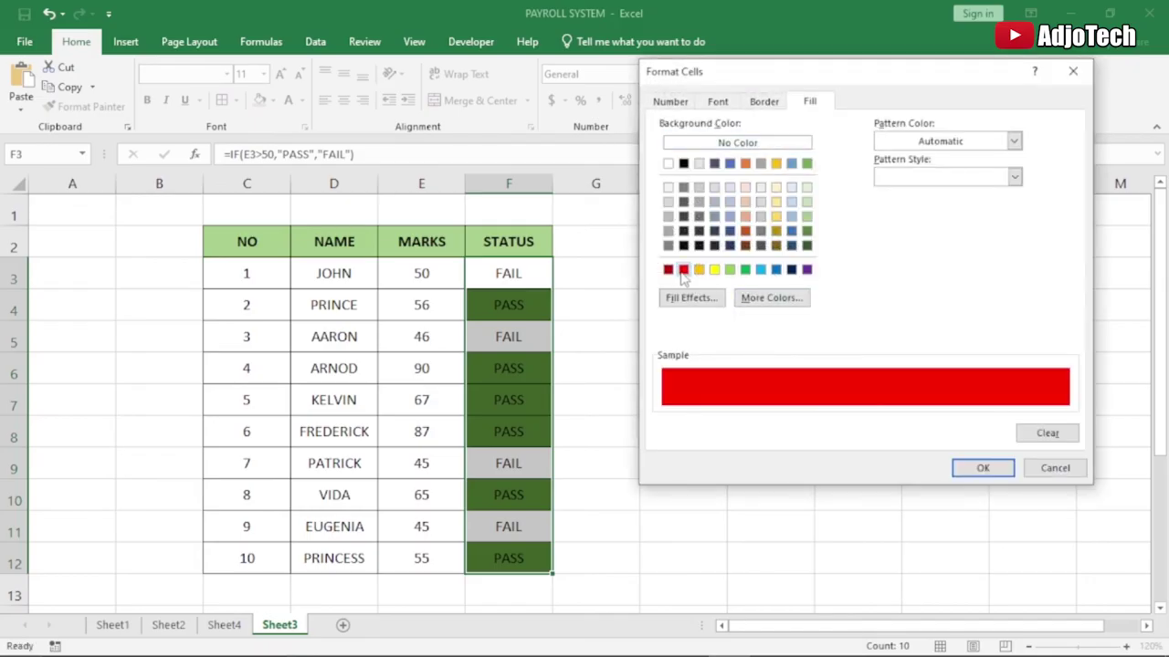
click(977, 468)
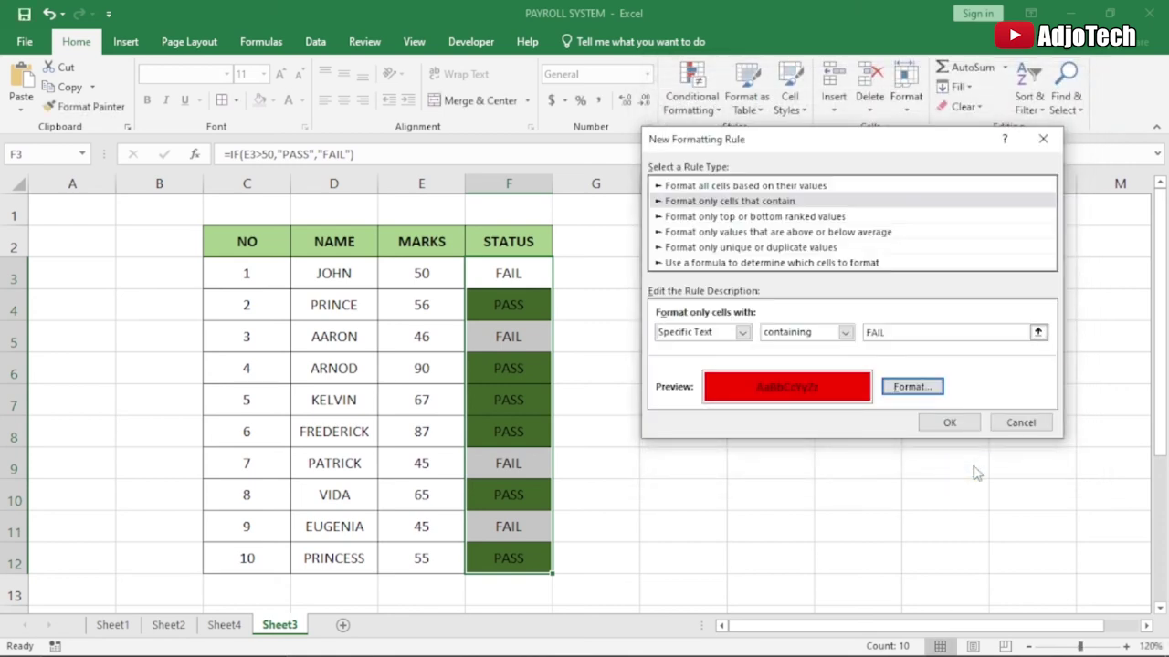
click(937, 421)
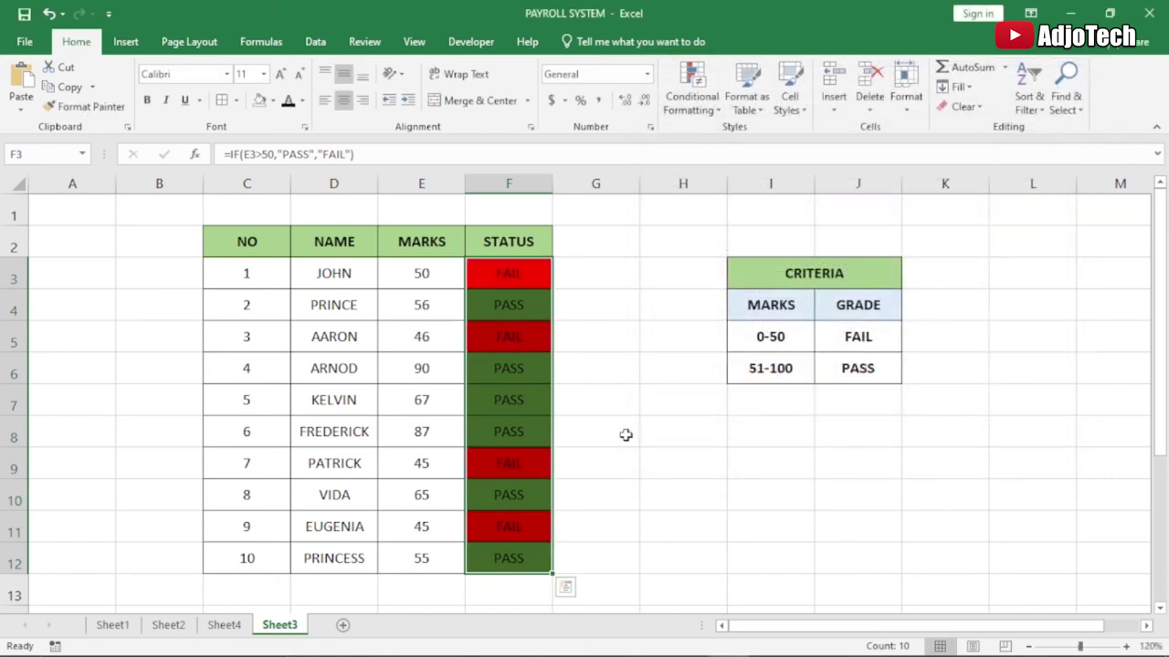
Change KELVIN's mark in E7 to 45
click(415, 400)
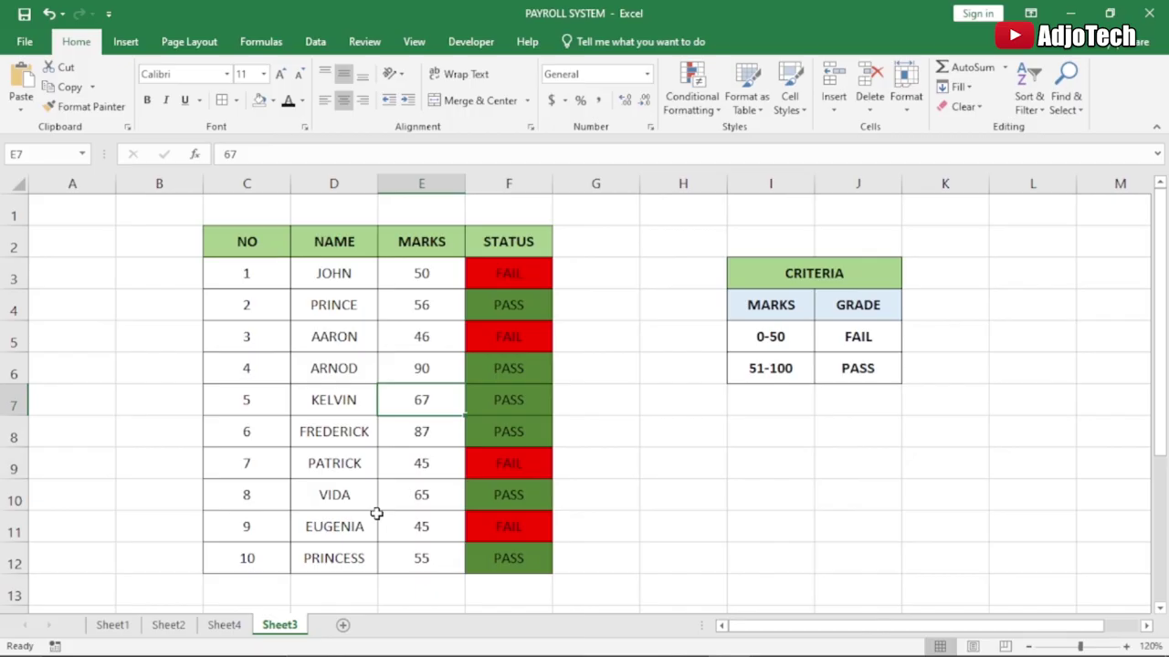
text(45)
key(Return)
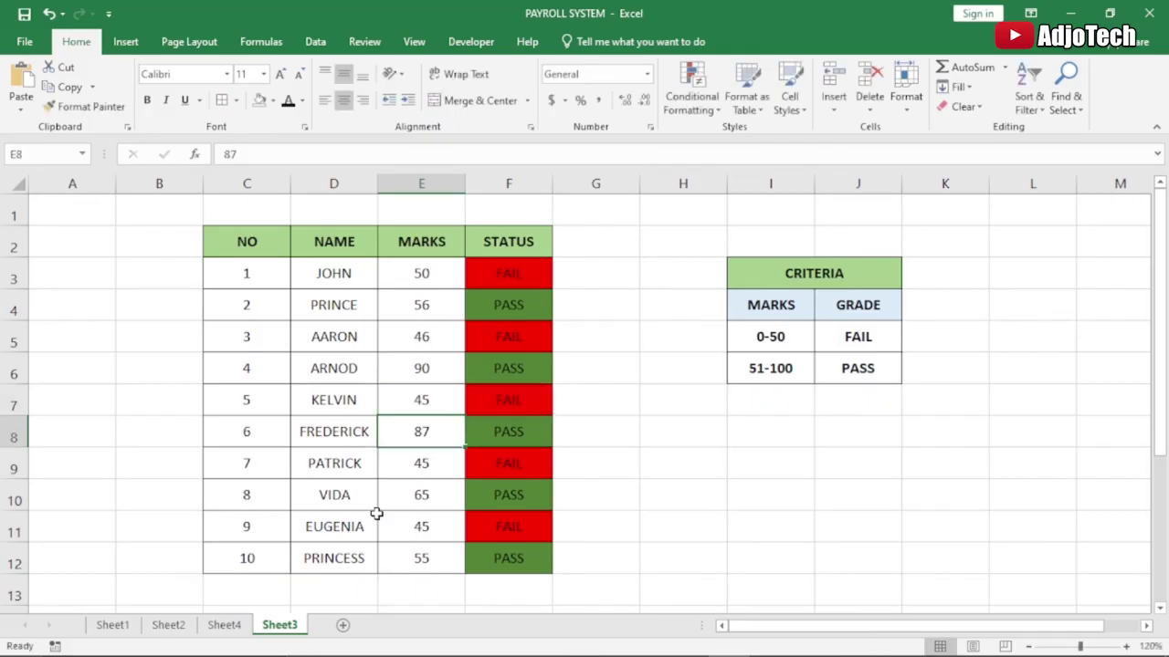